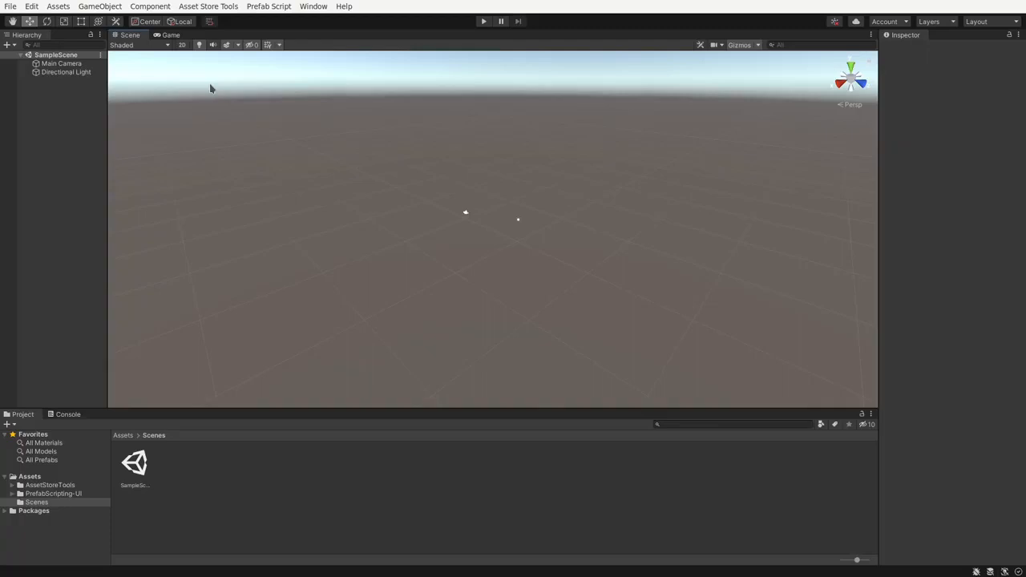
pyautogui.click(269, 6)
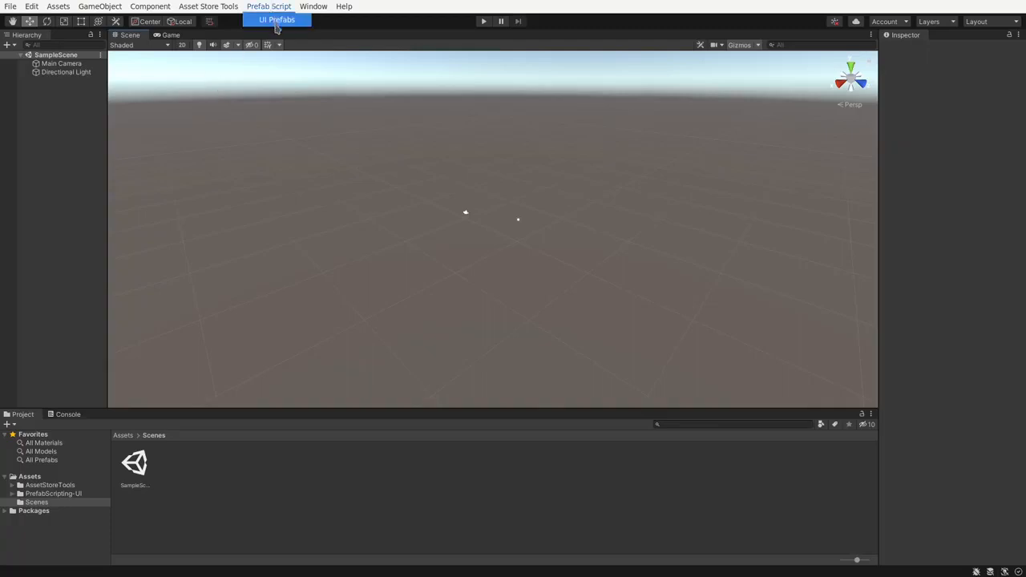
pyautogui.click(275, 20)
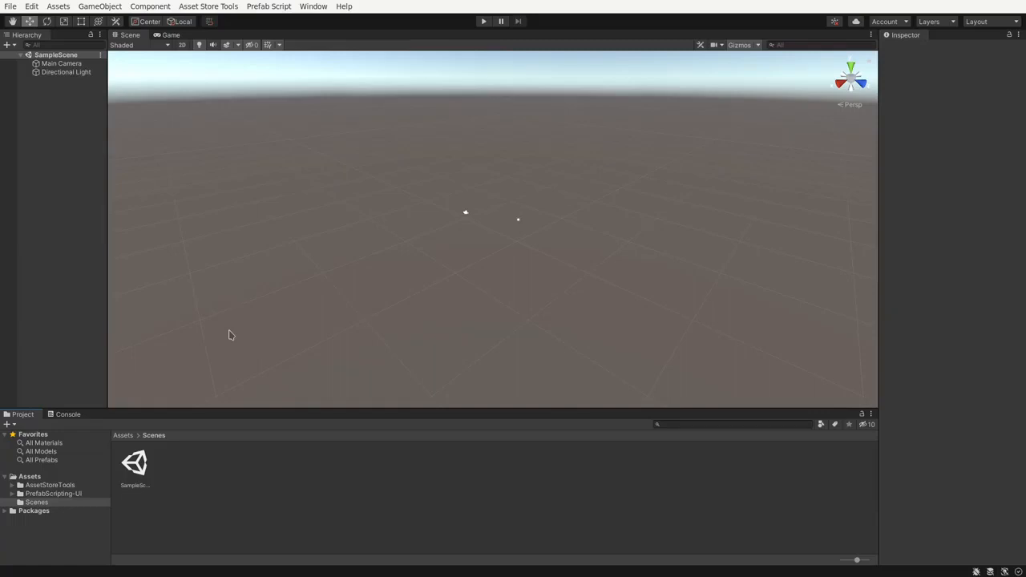
pyautogui.click(283, 5)
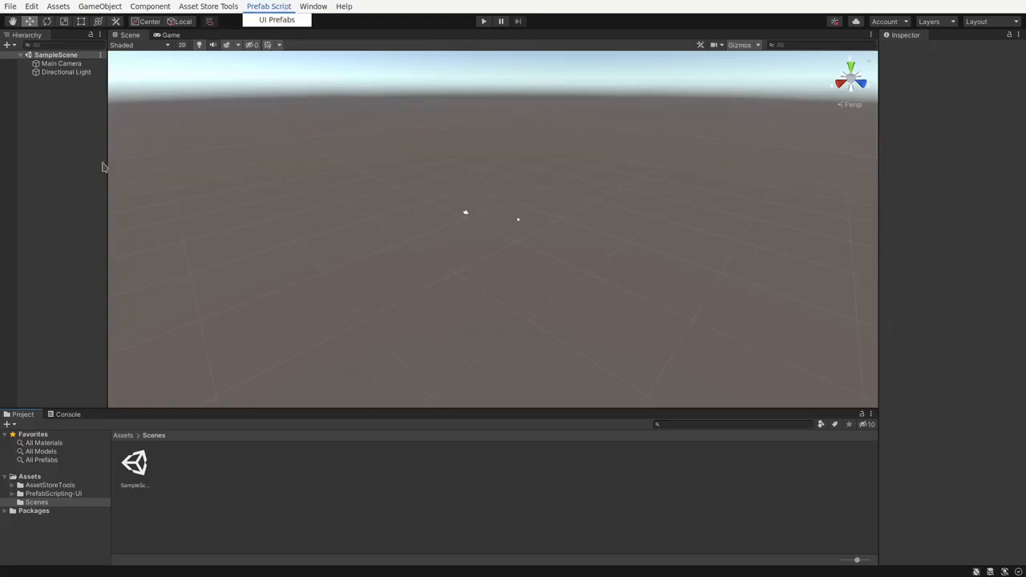
pyautogui.click(76, 167)
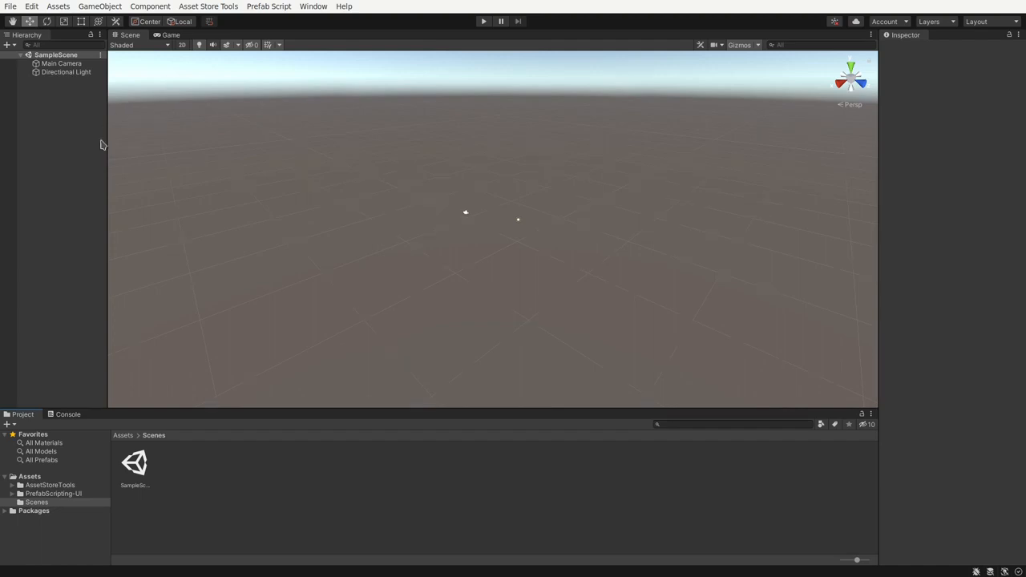
pyautogui.click(274, 6)
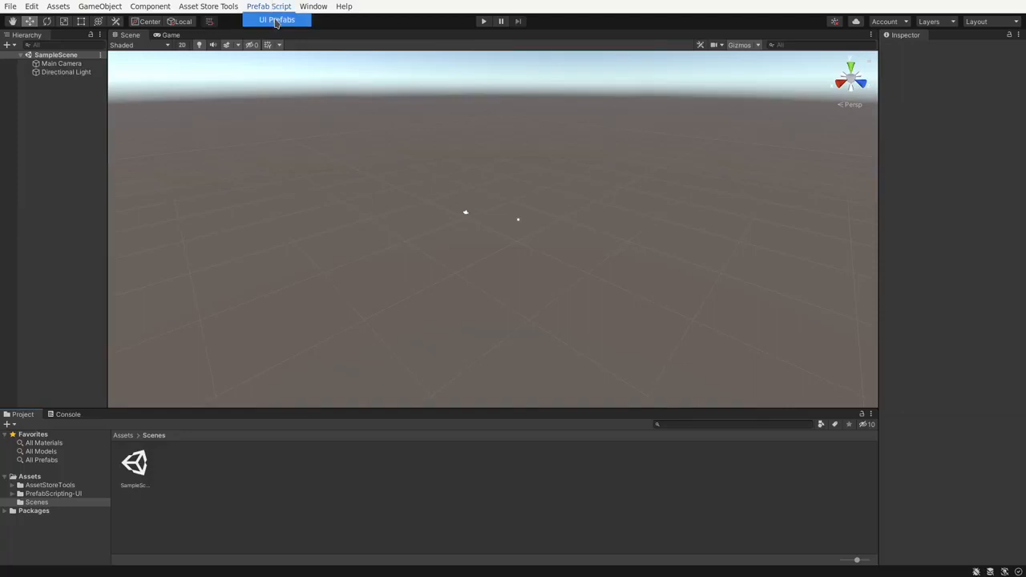
pyautogui.click(85, 108)
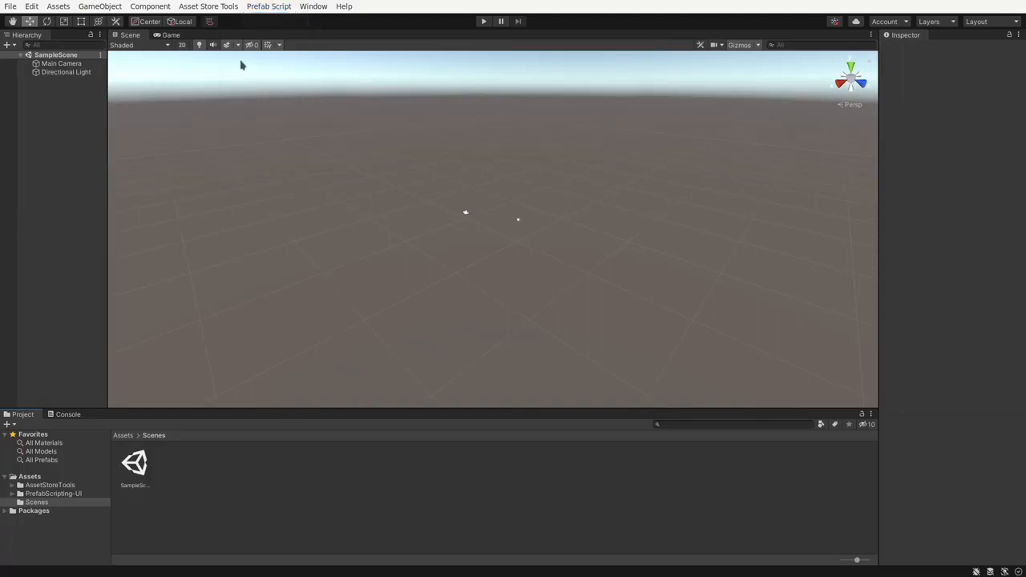
# Open the UI Prefabs tool window at its compact size and move it away from the middle of the Scene view
pyautogui.click(271, 6)
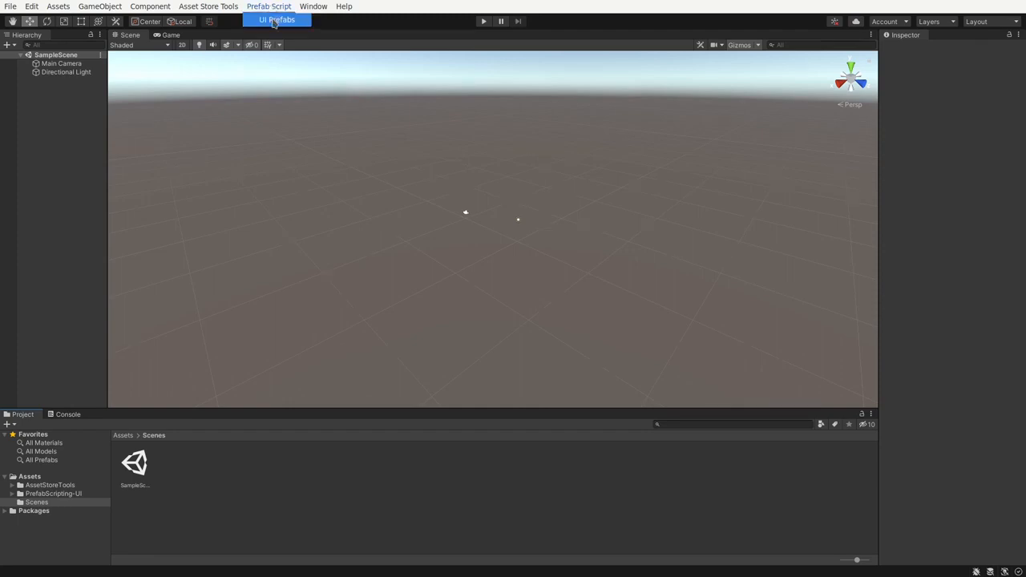
pyautogui.click(272, 21)
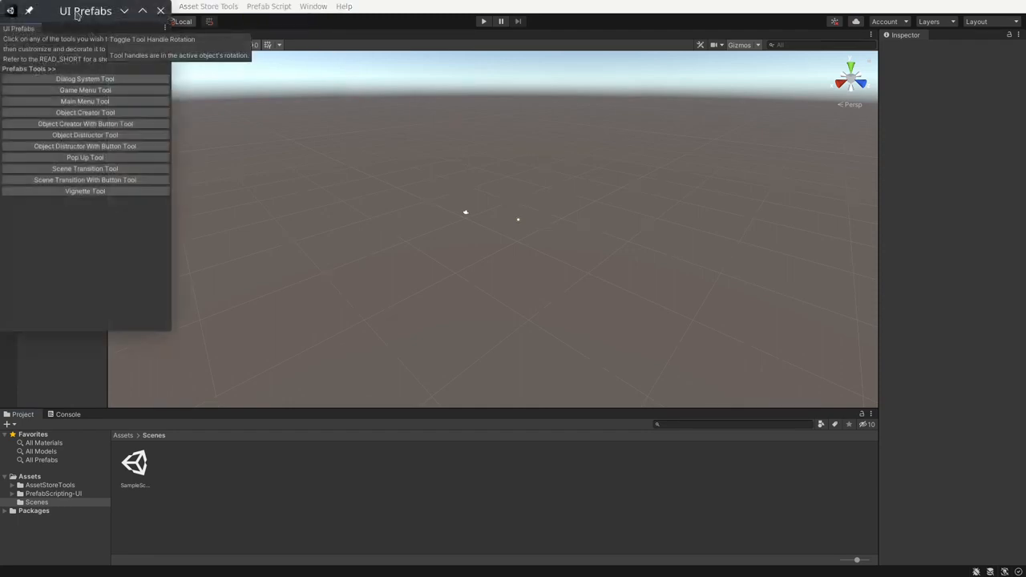
pyautogui.moveTo(85, 10); pyautogui.dragTo(323, 101)
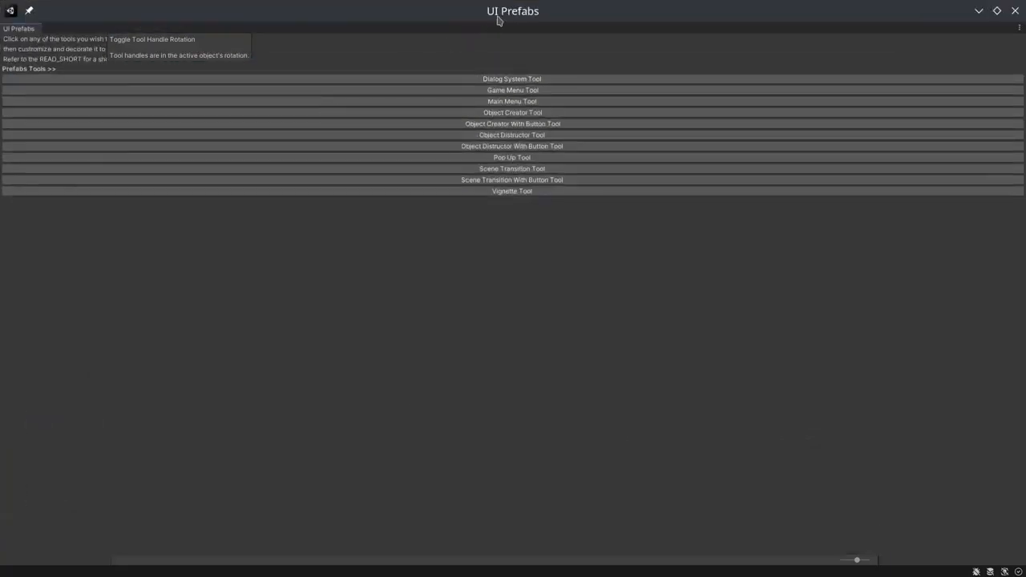
pyautogui.doubleClick(500, 16)
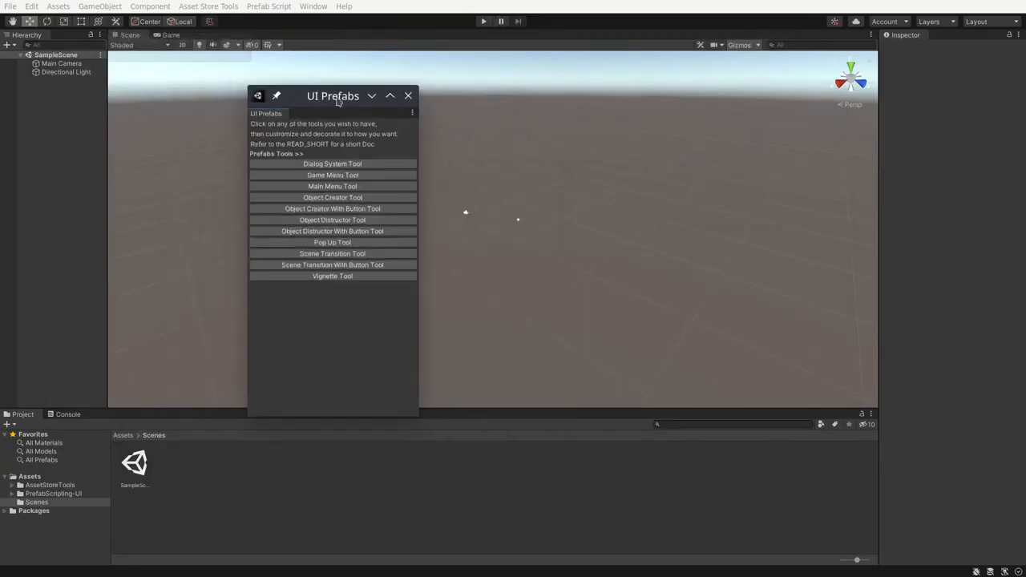
pyautogui.moveTo(336, 102); pyautogui.dragTo(800, 127)
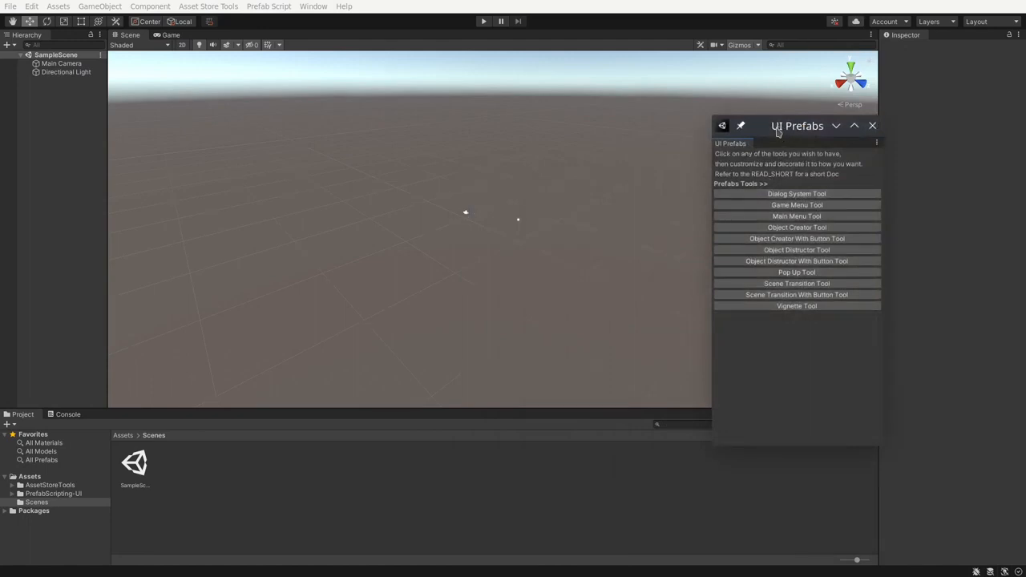
pyautogui.moveTo(777, 131); pyautogui.dragTo(912, 356)
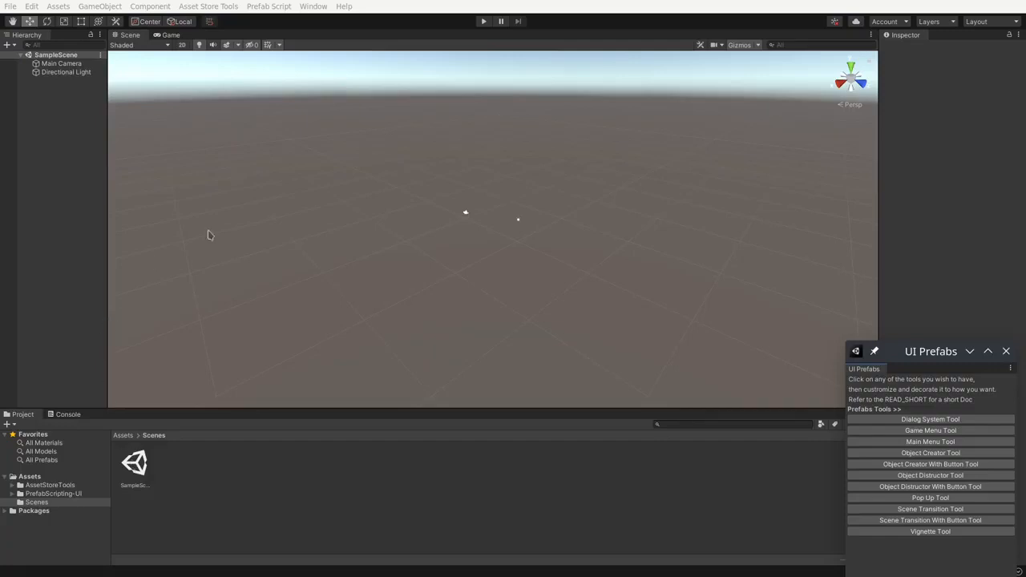
# Switch the Scene view to 2D and reposition the UI Prefabs window so its whole tool list is easily reachable
pyautogui.click(183, 45)
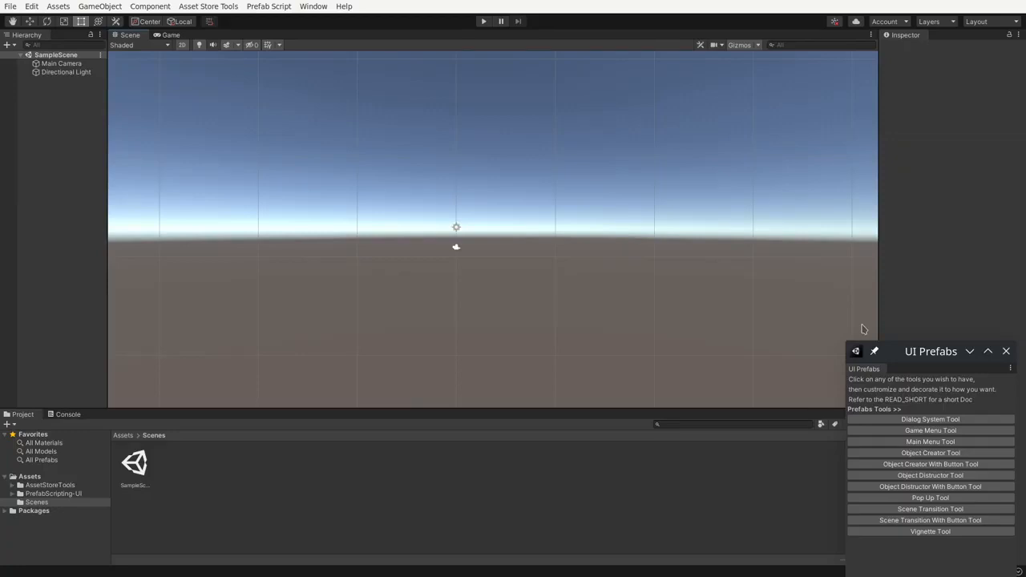
pyautogui.click(910, 356)
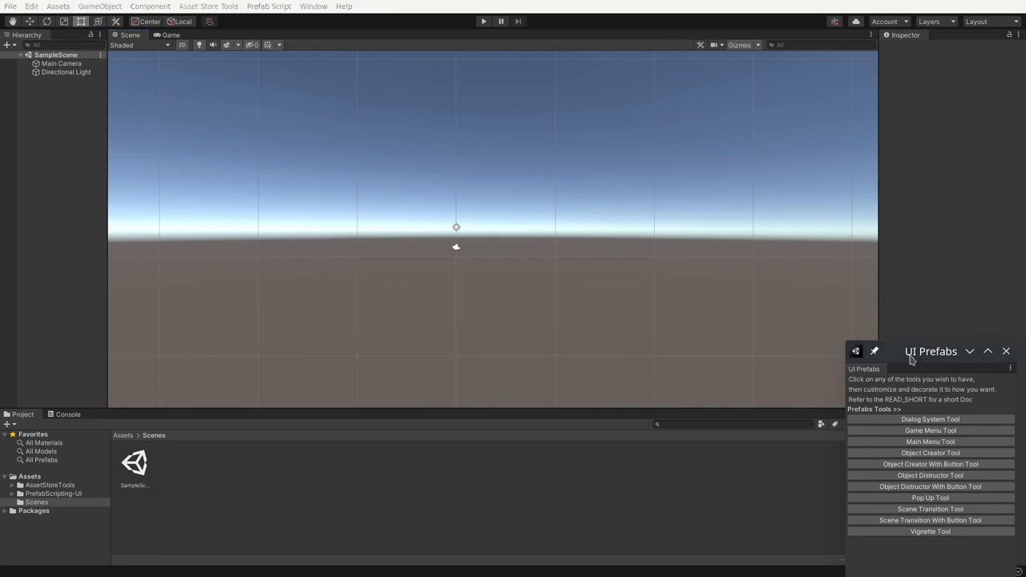
pyautogui.moveTo(911, 358); pyautogui.dragTo(907, 282)
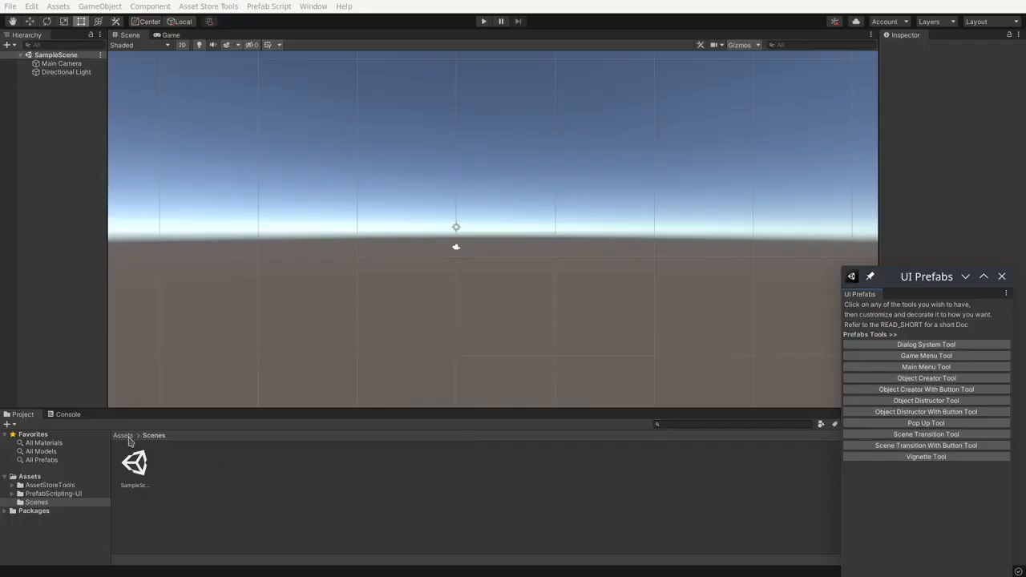
# Look through the PrefabScripting-UI assets down to DialogSystem's Resources folder and return to the Assets root
pyautogui.click(125, 435)
pyautogui.doubleClick(179, 472)
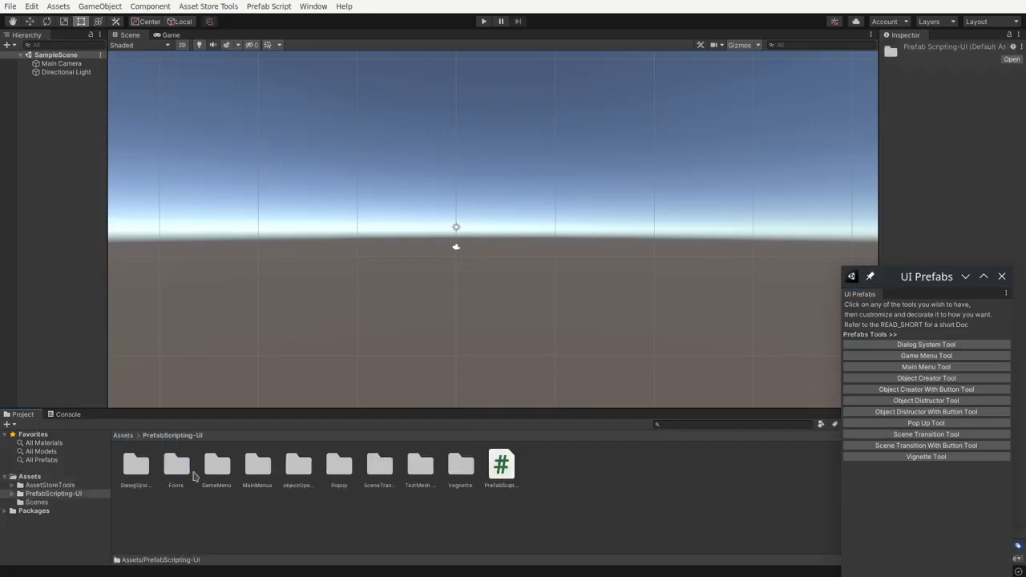
pyautogui.doubleClick(143, 465)
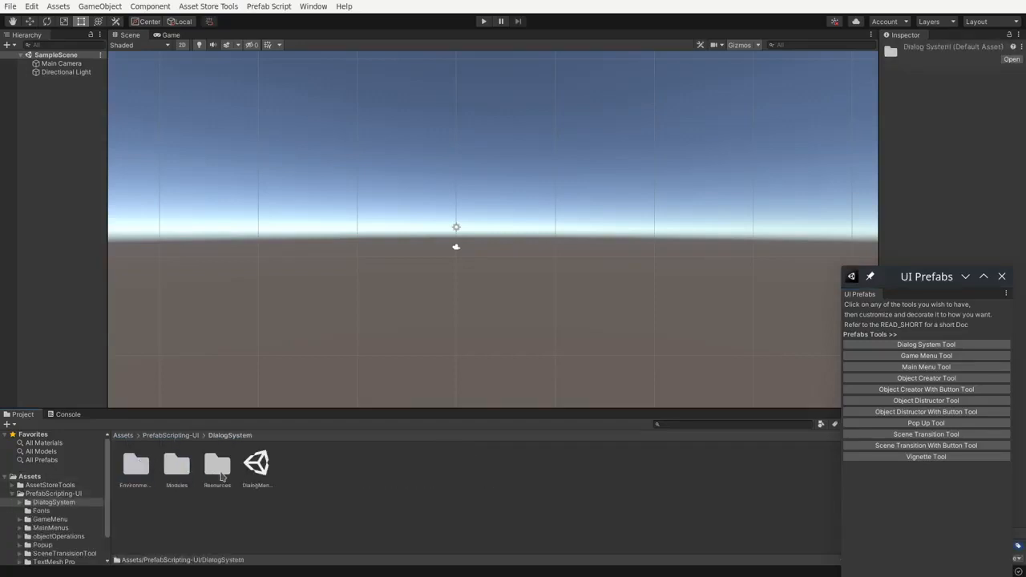
pyautogui.doubleClick(220, 475)
pyautogui.moveTo(136, 466)
pyautogui.mouseDown()
pyautogui.moveTo(197, 337)
pyautogui.moveTo(148, 471)
pyautogui.mouseUp()
pyautogui.click(227, 516)
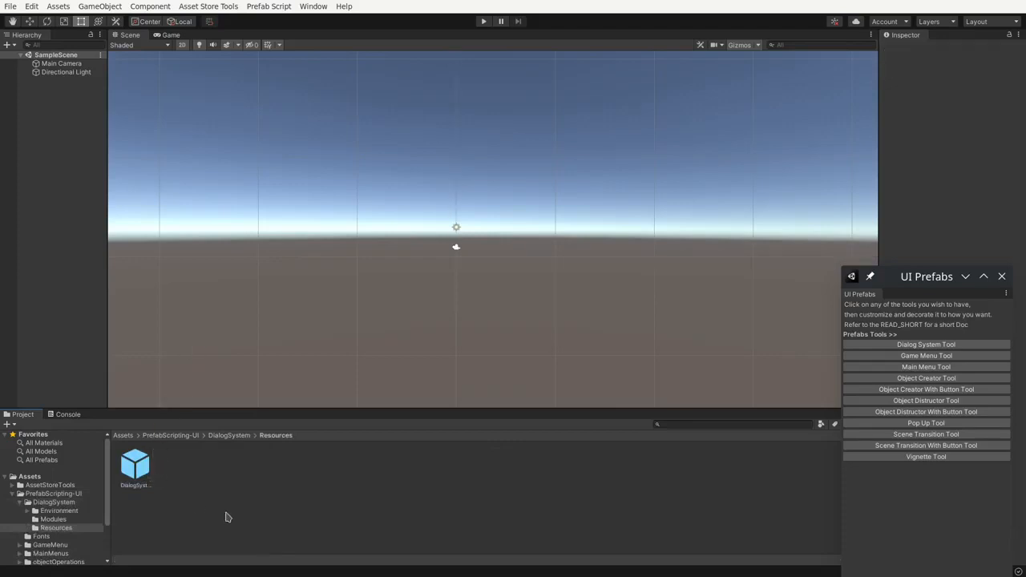
pyautogui.click(122, 437)
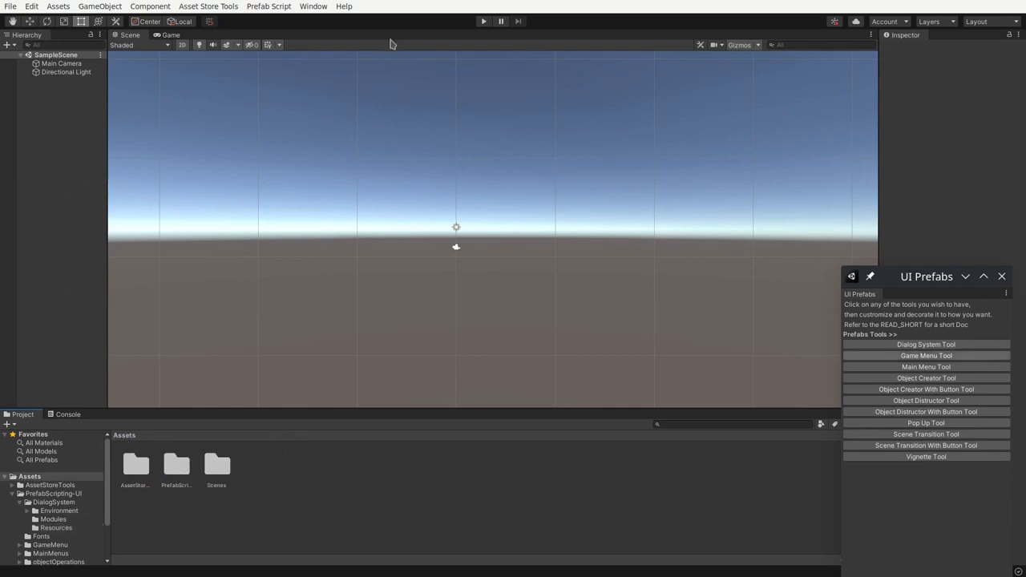
# Run the scene in play mode and add a vignette with the Vignette Tool from the UI Prefabs window
pyautogui.click(483, 22)
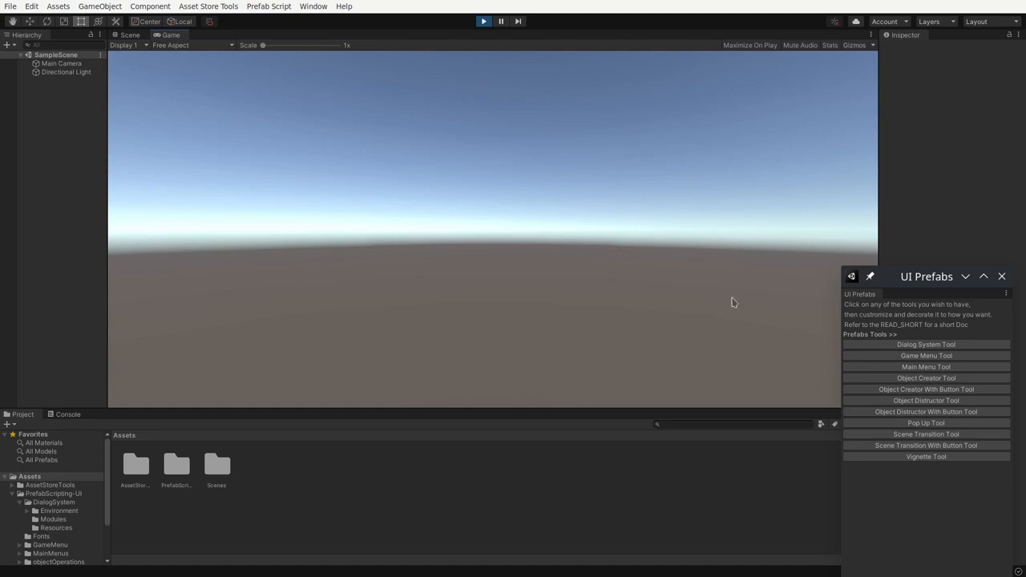
pyautogui.moveTo(936, 278); pyautogui.dragTo(958, 296)
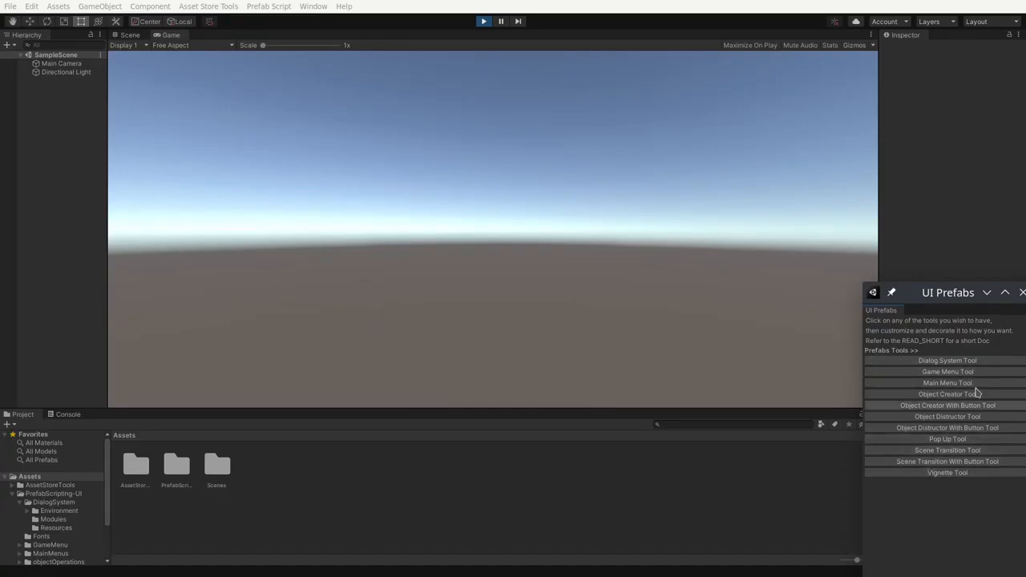
pyautogui.click(950, 473)
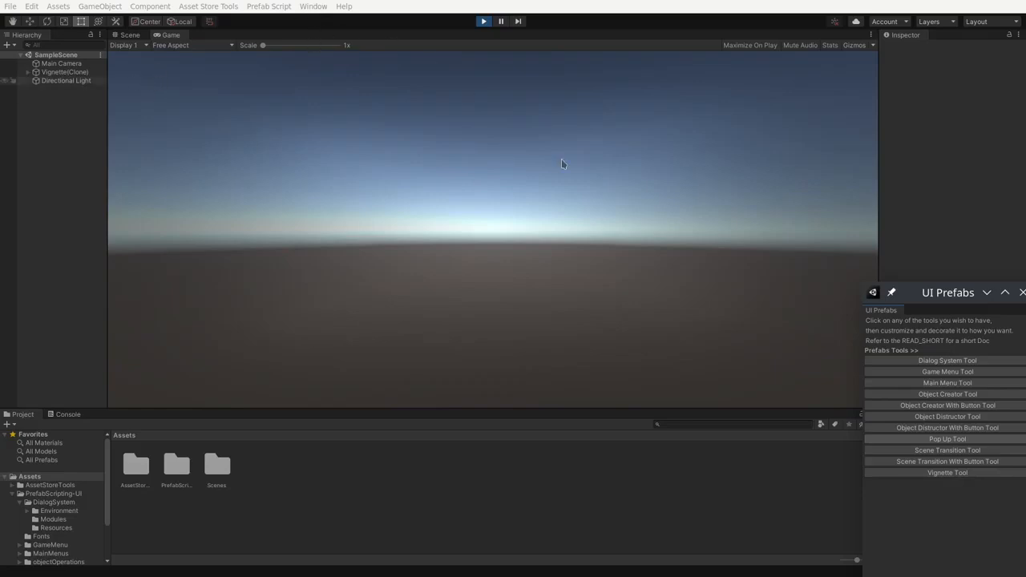
# Try Intensity In Percent values of 1 and 100 in the Vignette Script of Vignette(Clone)
pyautogui.click(77, 73)
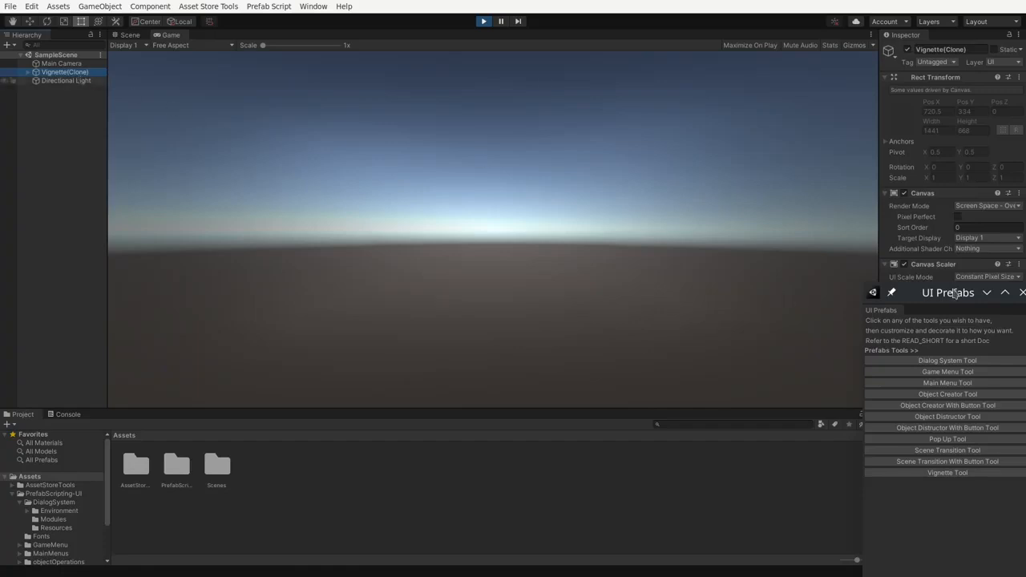
pyautogui.moveTo(950, 294); pyautogui.dragTo(519, 377)
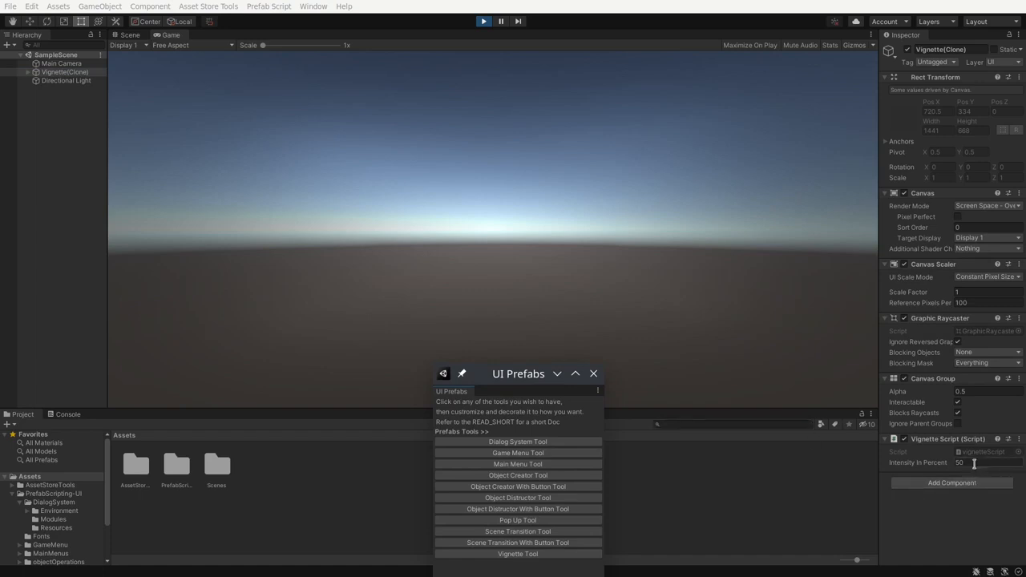
pyautogui.click(974, 462)
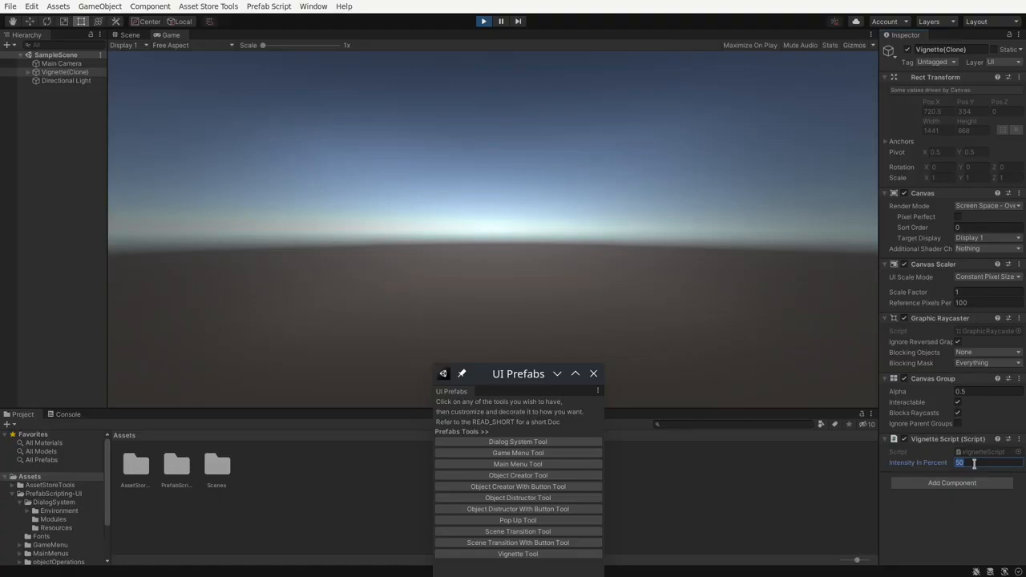
pyautogui.press('BackSpace')
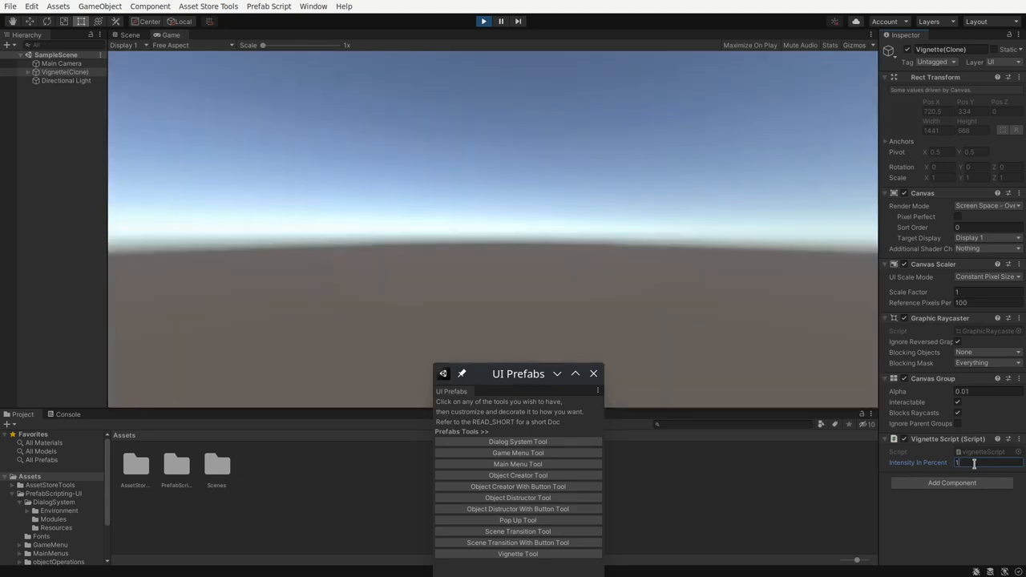
pyautogui.press('BackSpace')
pyautogui.write('100')
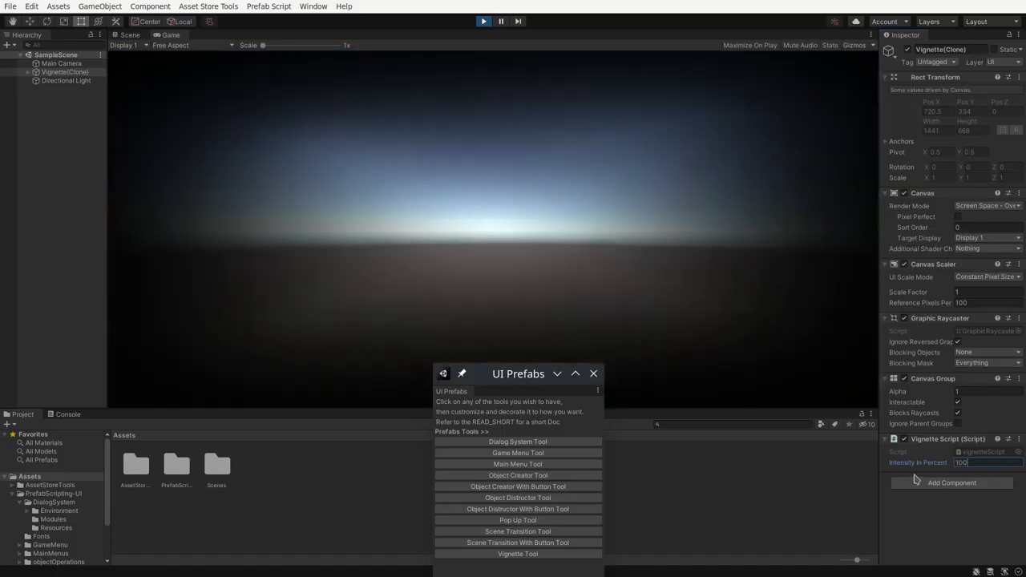
pyautogui.press('Return')
# Set the vignette's Intensity In Percent to 50 and move the UI Prefabs window clear of the Game view
pyautogui.click(975, 466)
pyautogui.write('50')
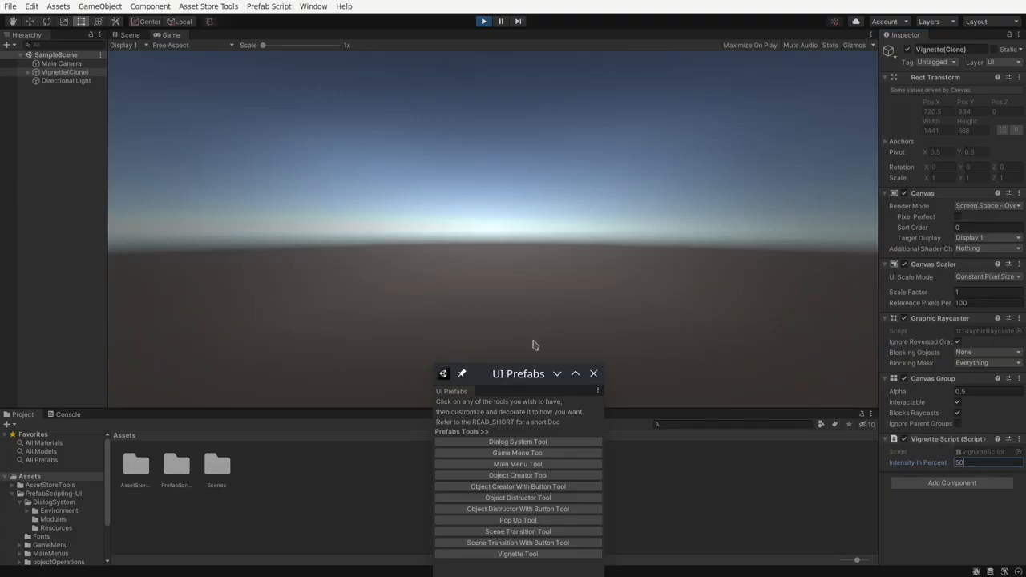
pyautogui.moveTo(514, 379); pyautogui.dragTo(927, 238)
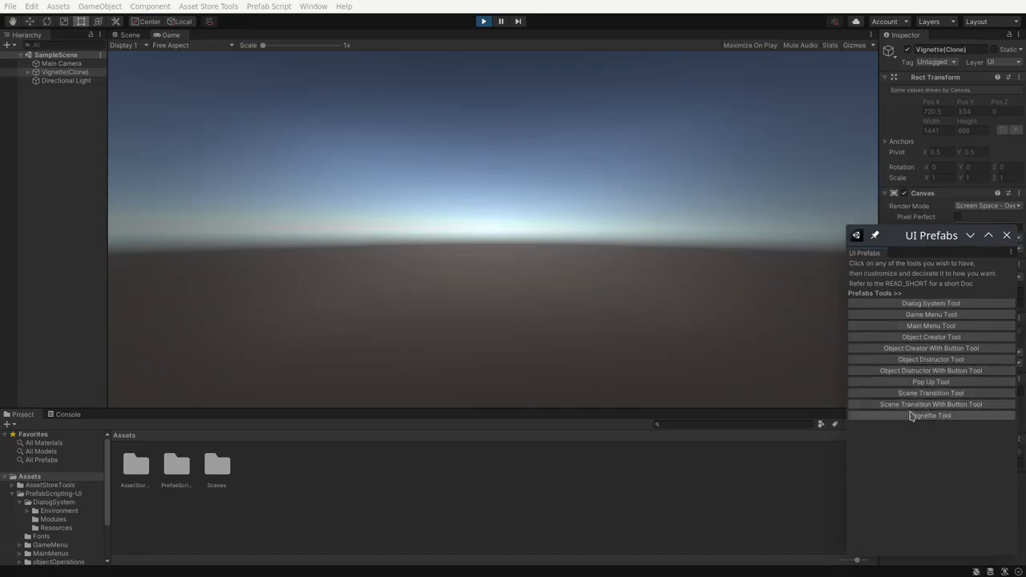
# Create a new scene named Scene2 in the Scenes folder
pyautogui.click(568, 471)
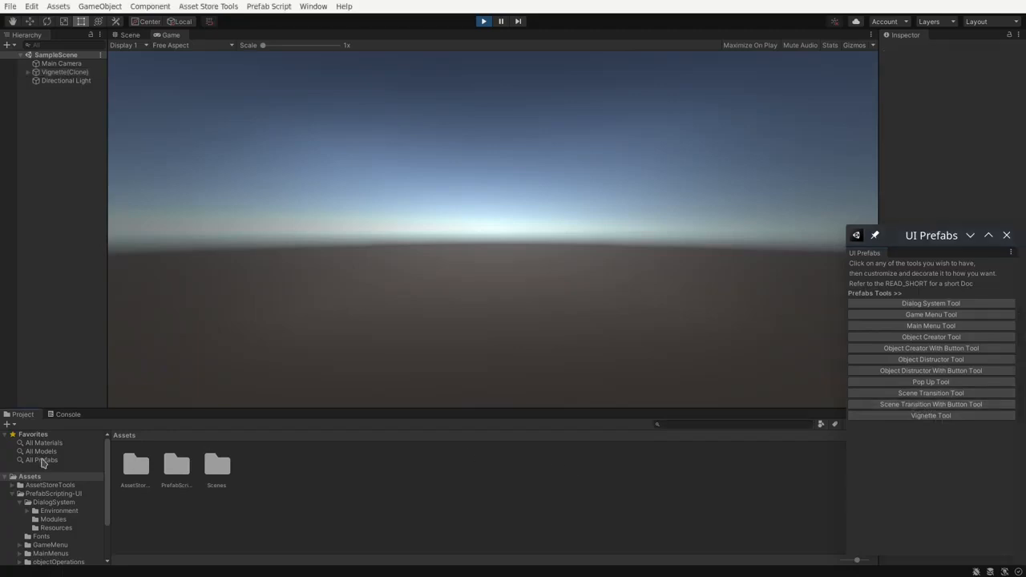
pyautogui.doubleClick(226, 471)
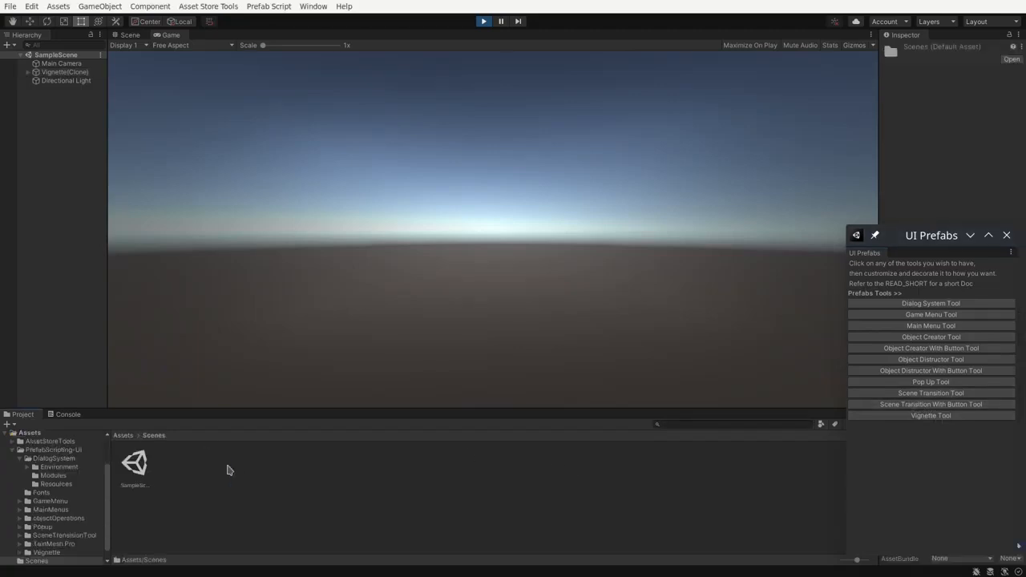
pyautogui.rightClick(200, 510)
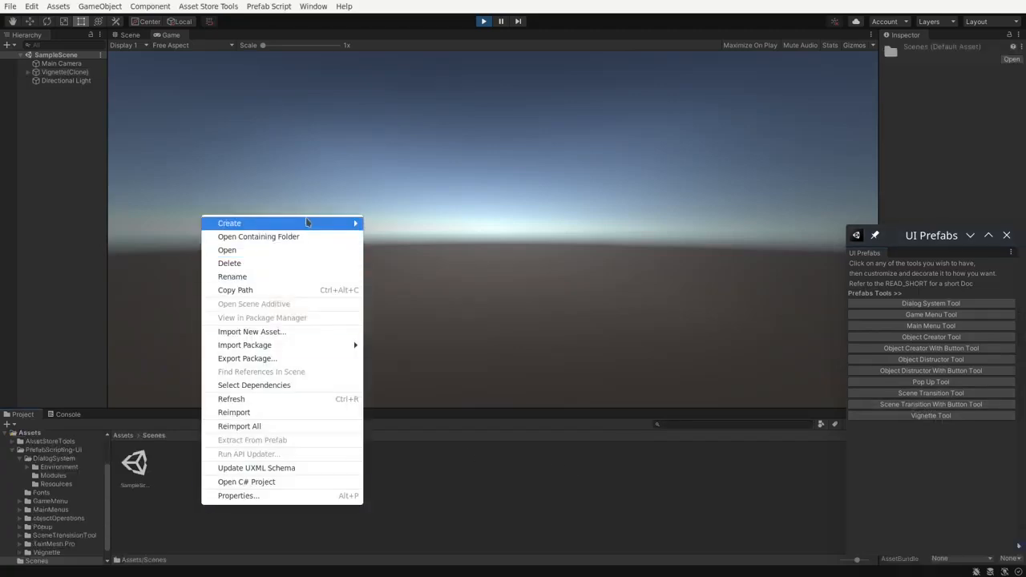
pyautogui.moveTo(347, 223)
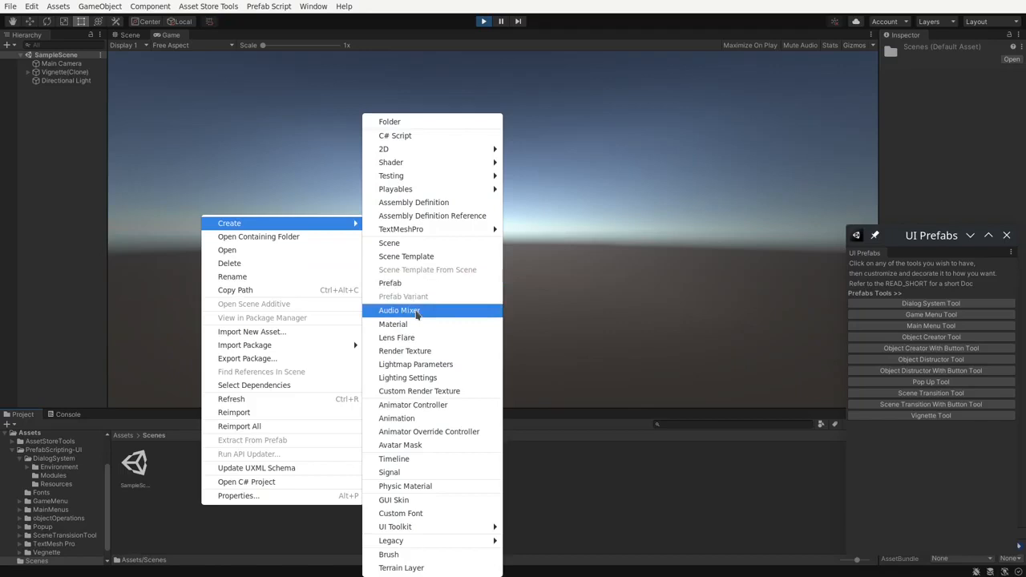
pyautogui.click(419, 243)
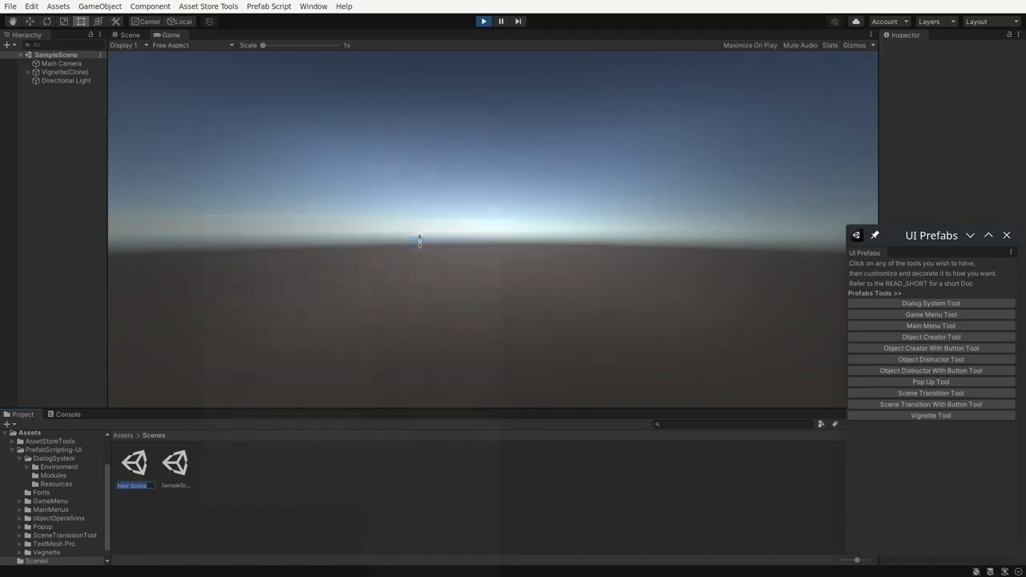
pyautogui.write('Scene2')
pyautogui.press('Return')
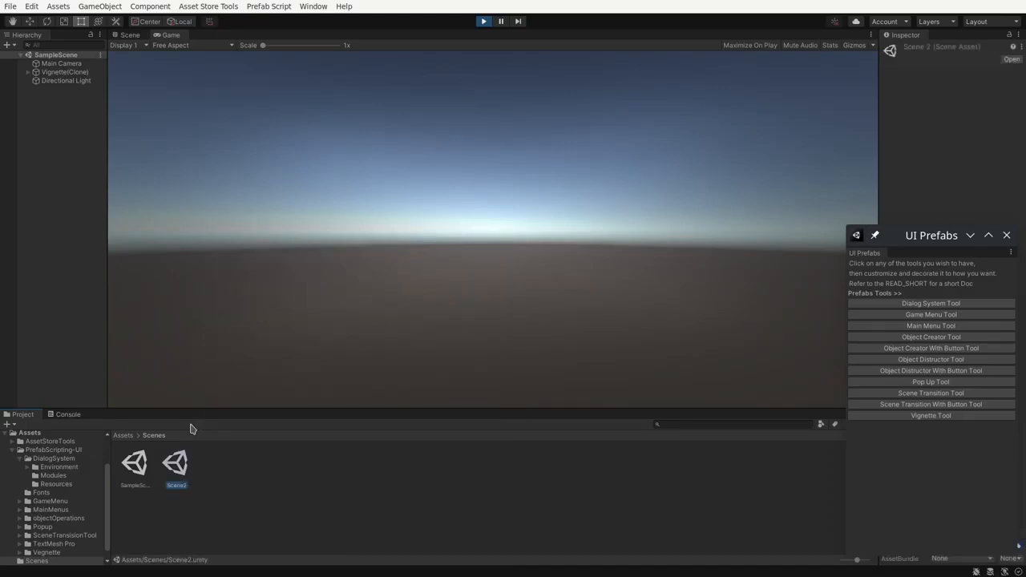
# Open Scene2, try the Scene Transition With Button Tool in play mode, and stop the scene
pyautogui.doubleClick(176, 465)
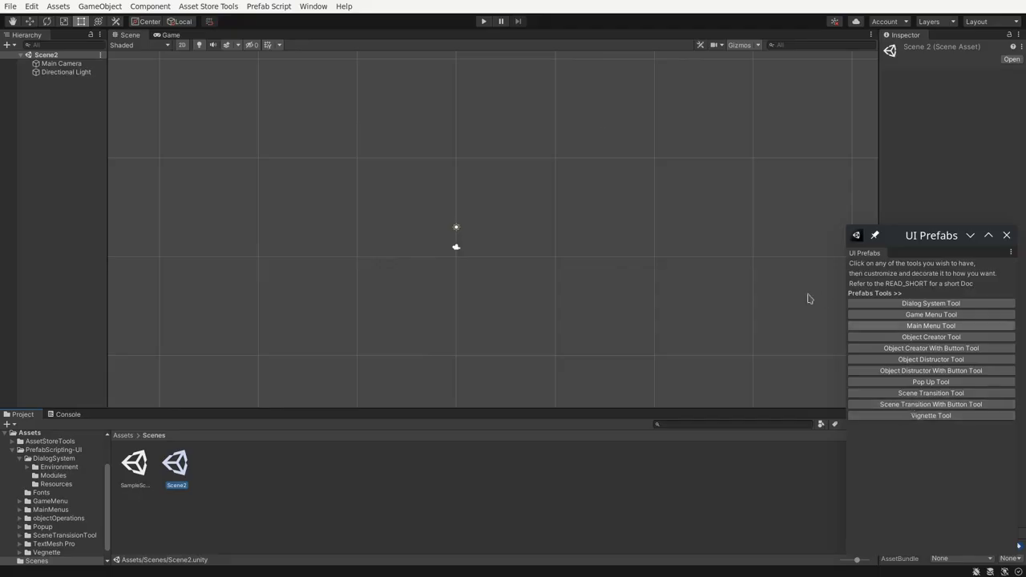
pyautogui.click(483, 22)
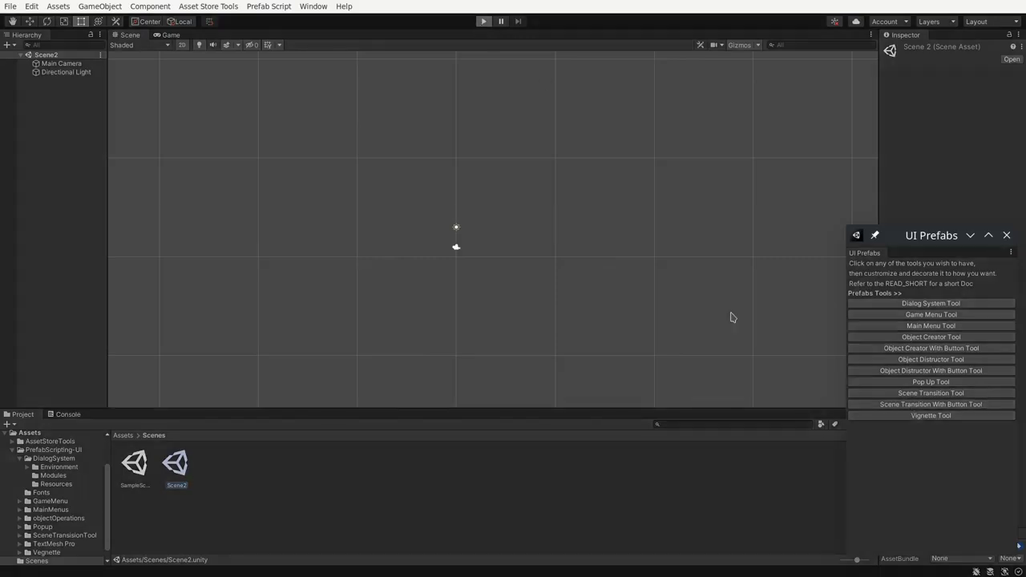
pyautogui.click(919, 406)
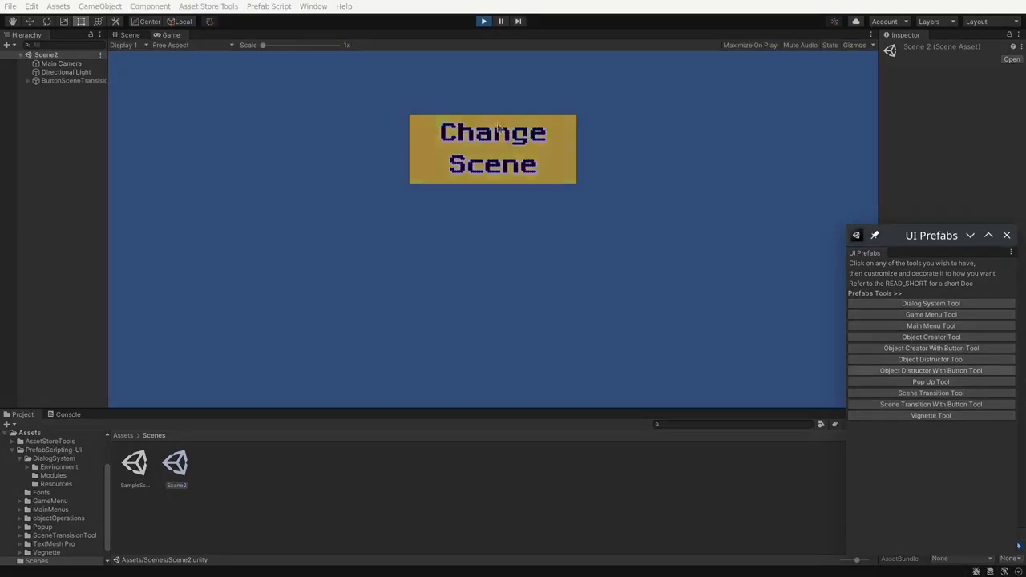
pyautogui.click(483, 22)
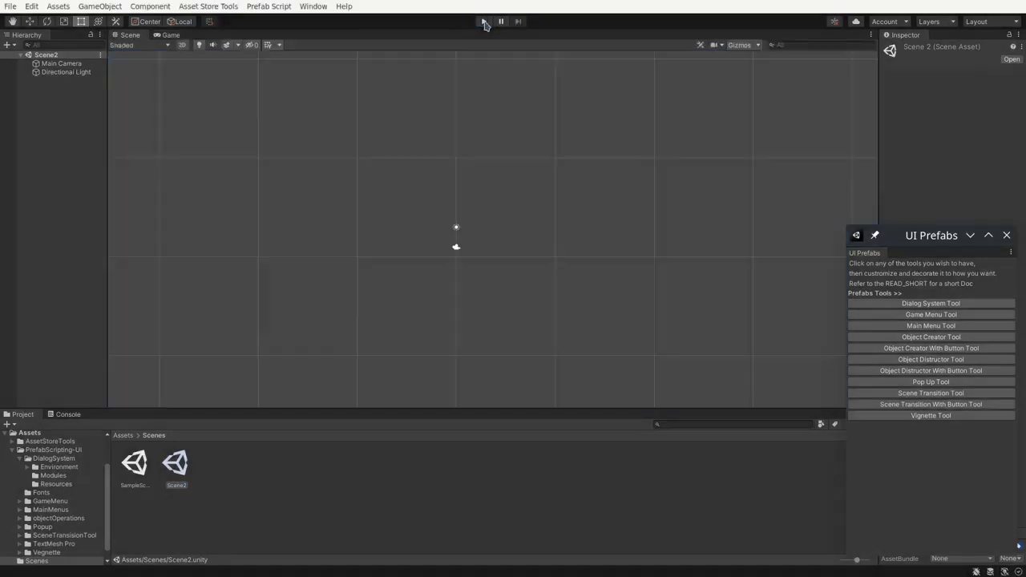
# Open SampleScene and add SampleScene and Scene2, in that order, to Scenes In Build in the Build Settings
pyautogui.doubleClick(136, 462)
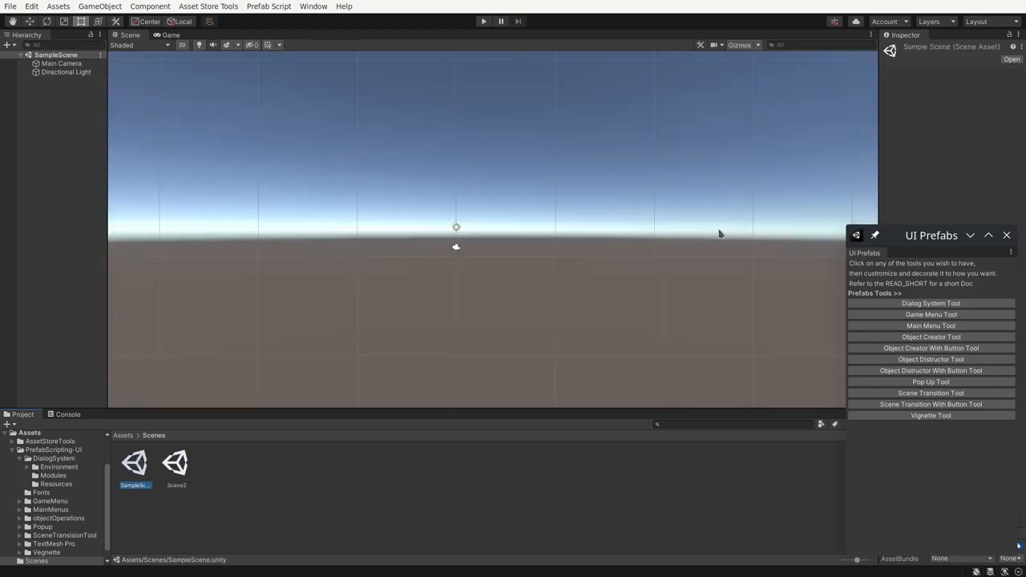
pyautogui.moveTo(925, 237); pyautogui.dragTo(665, 263)
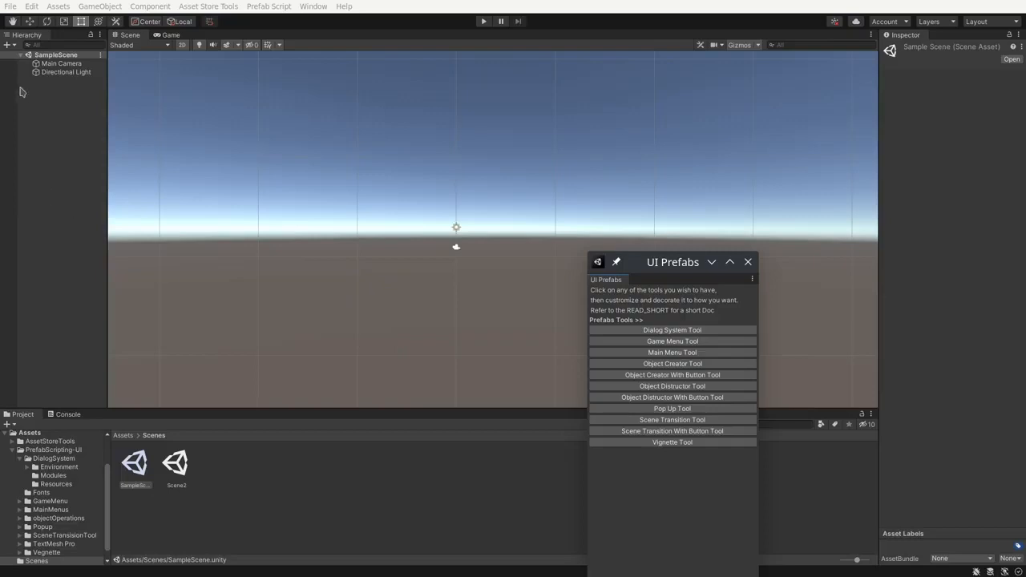
pyautogui.click(31, 6)
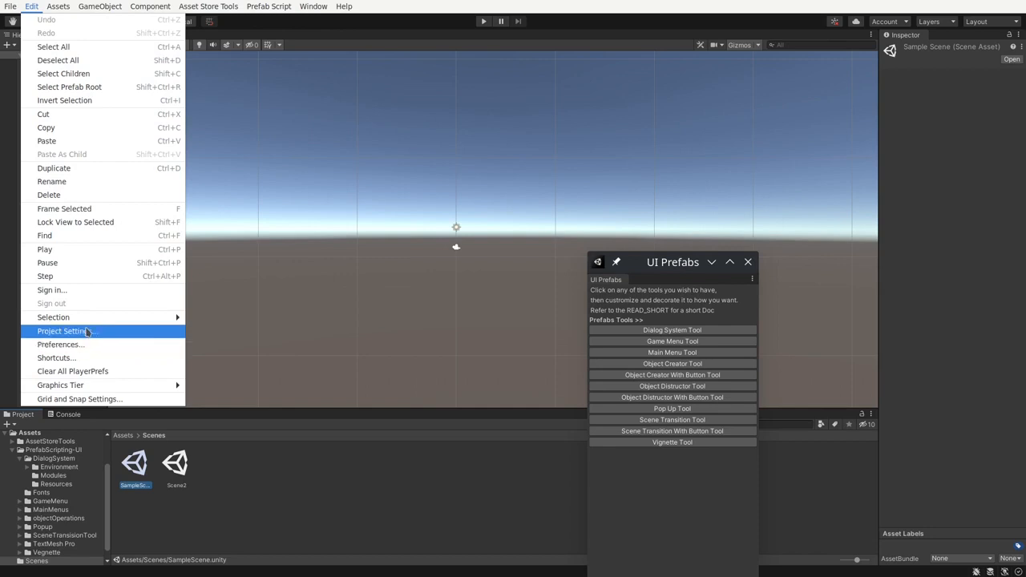
pyautogui.moveTo(10, 5)
pyautogui.click(84, 140)
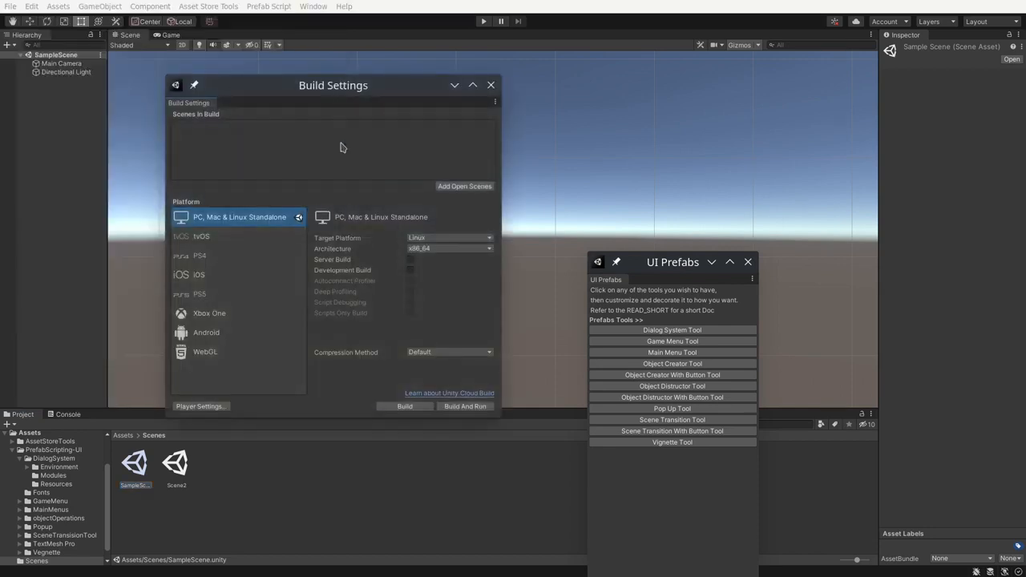
pyautogui.click(147, 470)
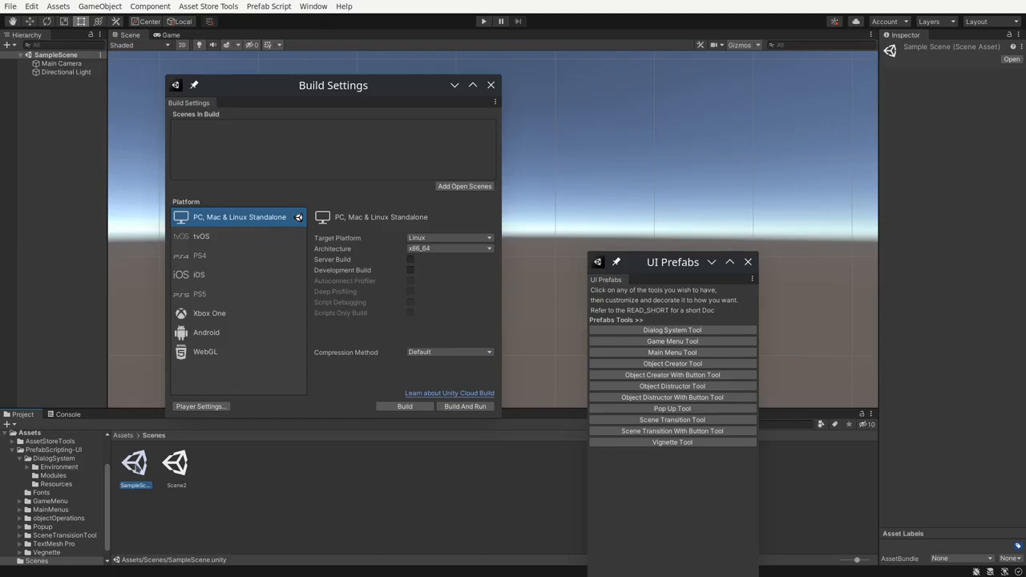
pyautogui.moveTo(135, 469); pyautogui.dragTo(250, 164)
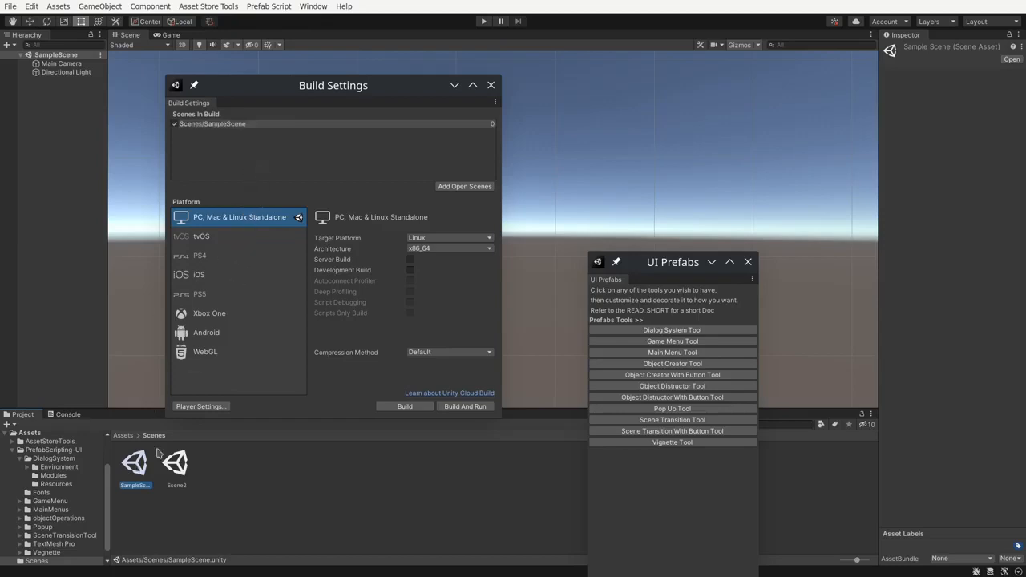
pyautogui.moveTo(181, 471); pyautogui.dragTo(230, 180)
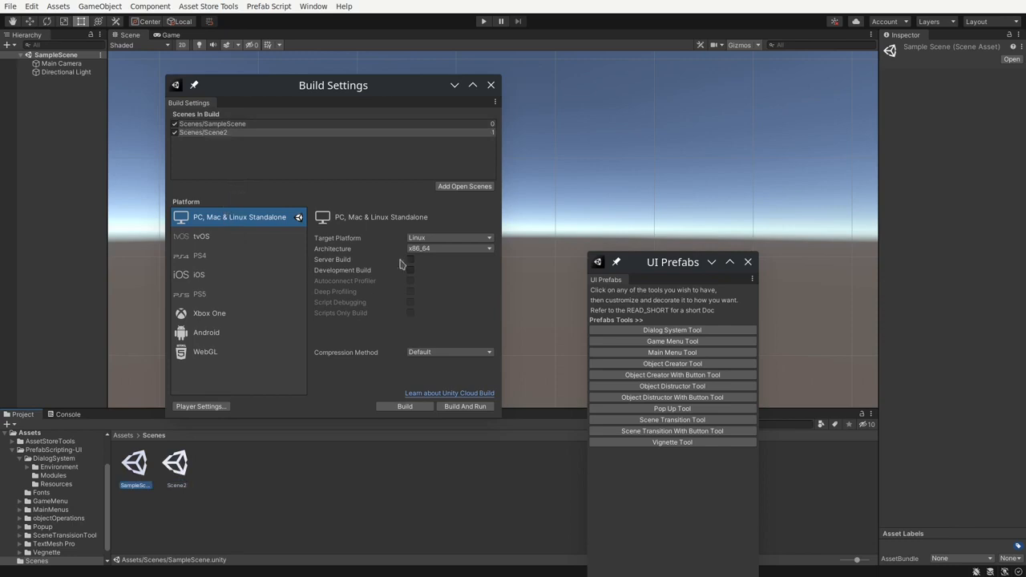
pyautogui.click(491, 86)
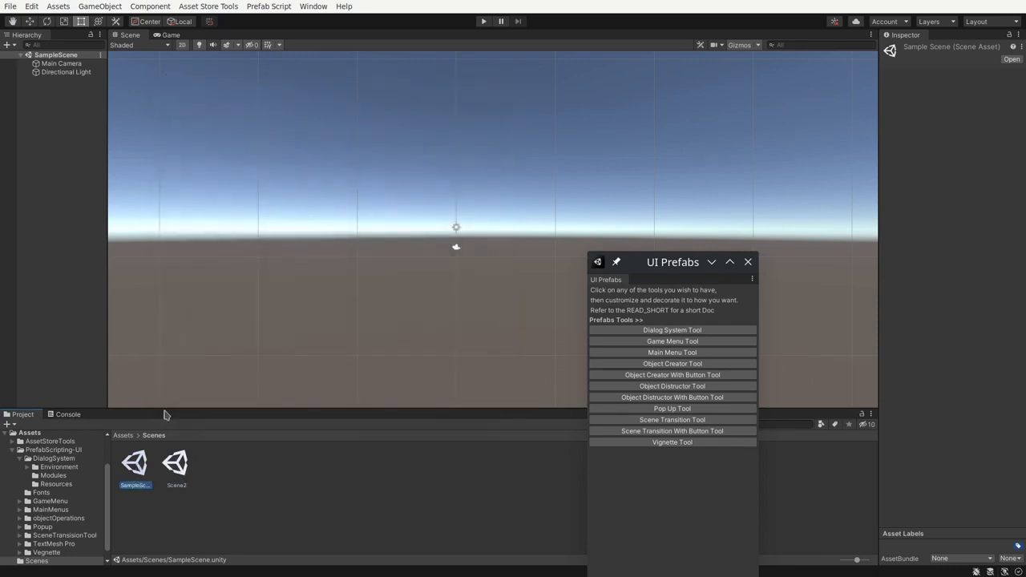
# Add a Change Scene button to SampleScene with the Scene Transition With Button Tool and show the Game view
pyautogui.click(484, 21)
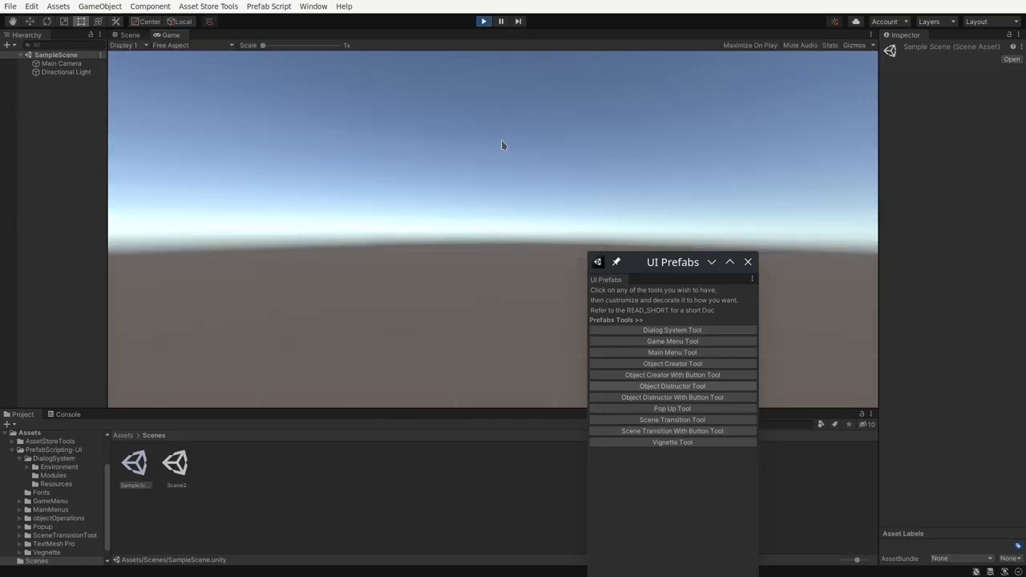
pyautogui.click(485, 21)
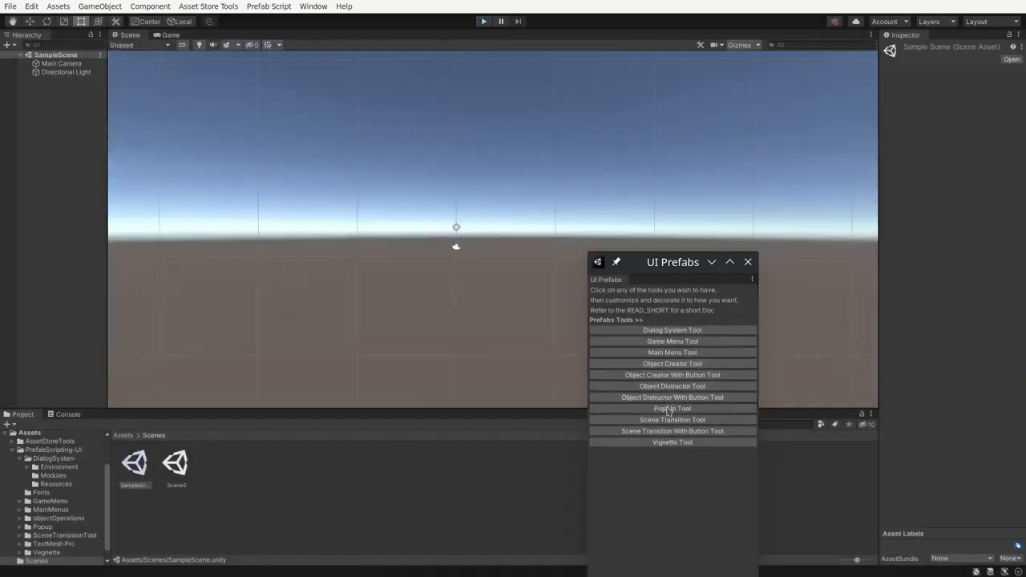
pyautogui.click(672, 430)
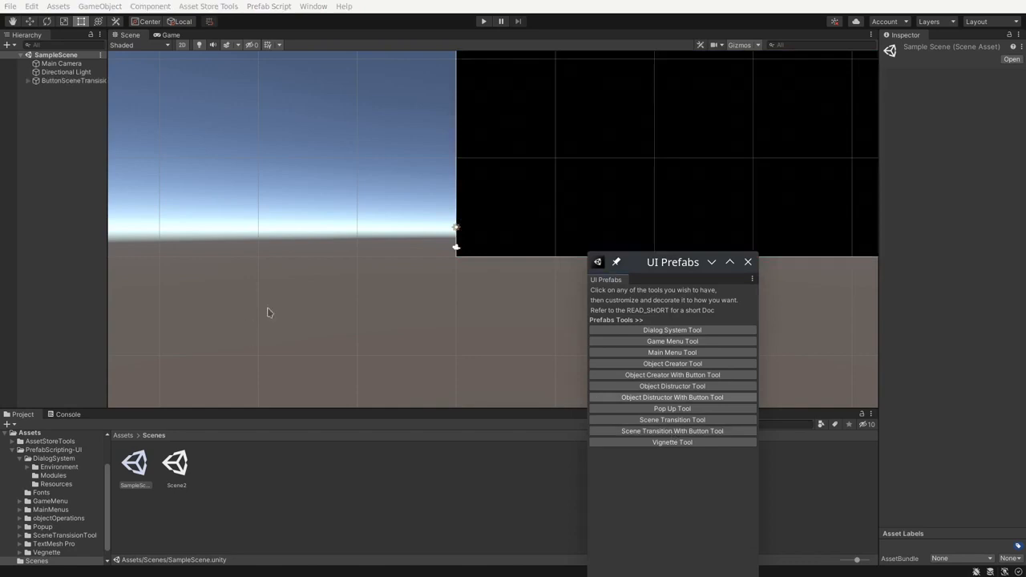
pyautogui.click(172, 35)
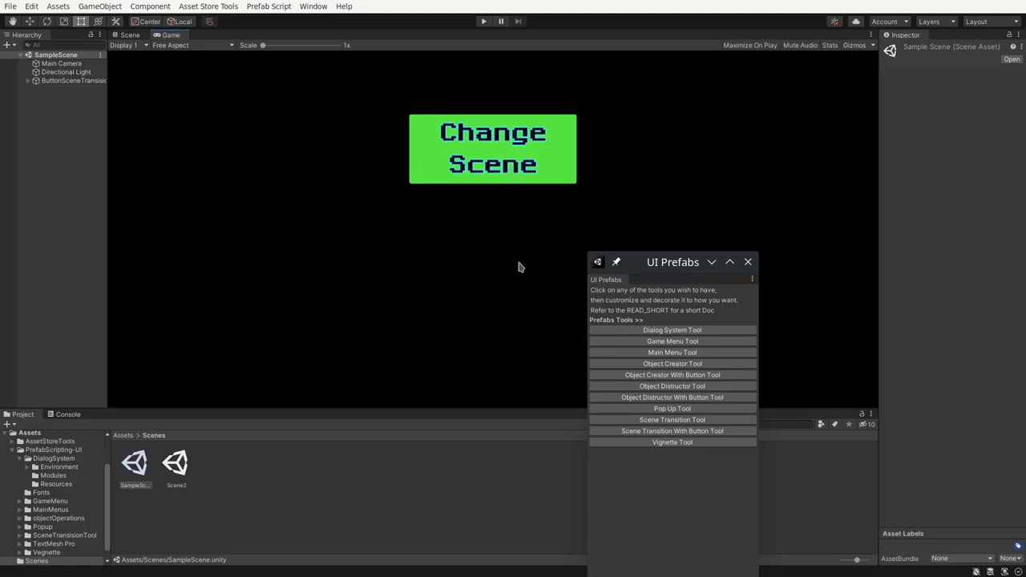
# Open Scene2 and add a Change Scene button with the Scene Transition With Button Tool
pyautogui.click(176, 465)
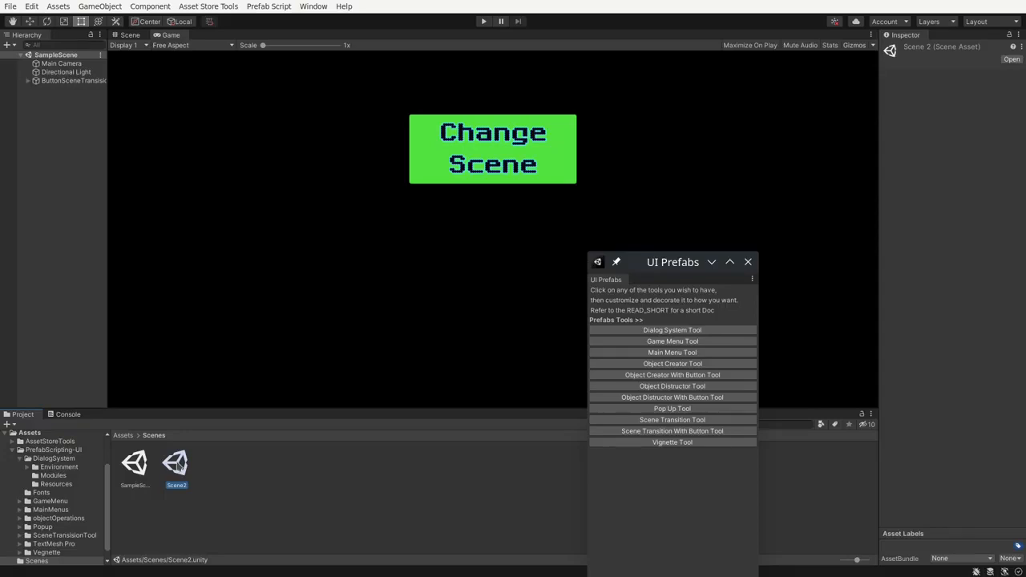
pyautogui.doubleClick(177, 463)
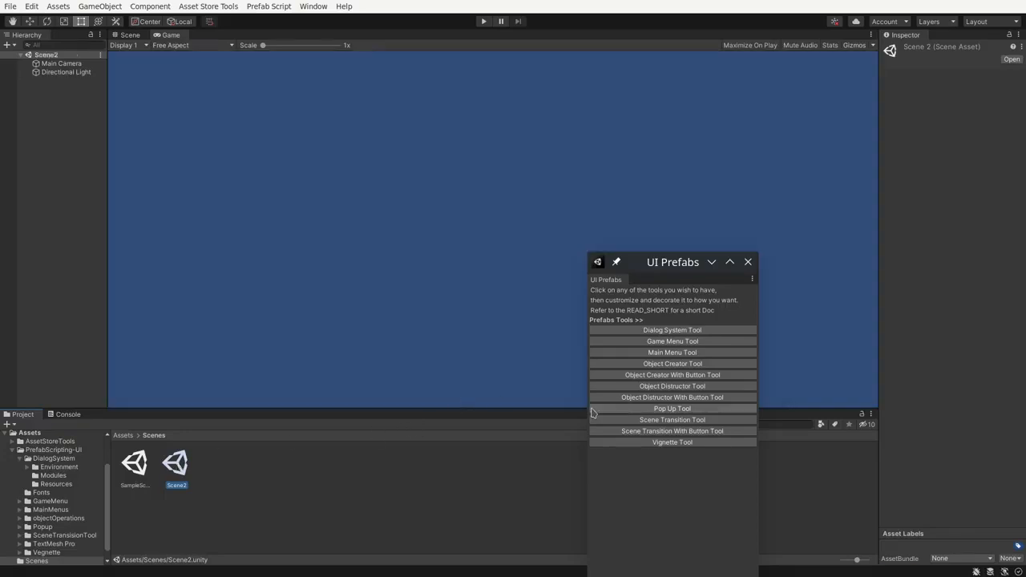
pyautogui.click(650, 432)
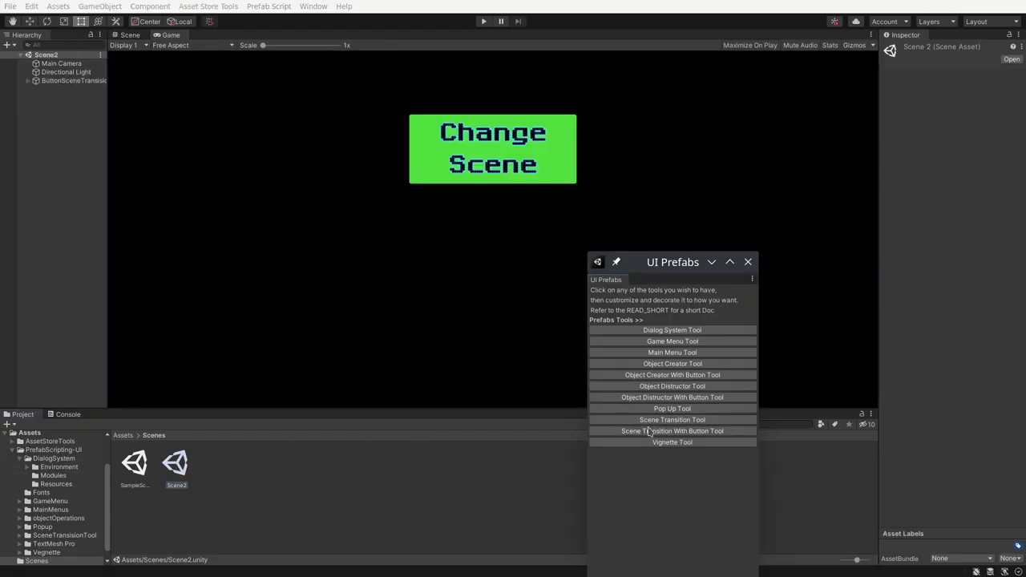
# Reopen SampleScene and add its Change Scene button again with the Scene Transition With Button Tool
pyautogui.doubleClick(135, 465)
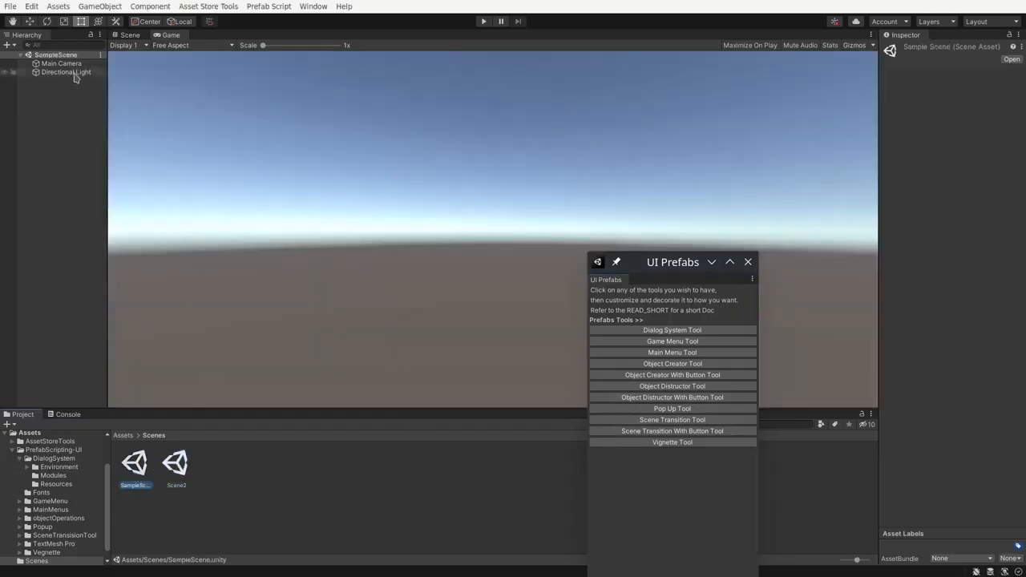
pyautogui.click(708, 434)
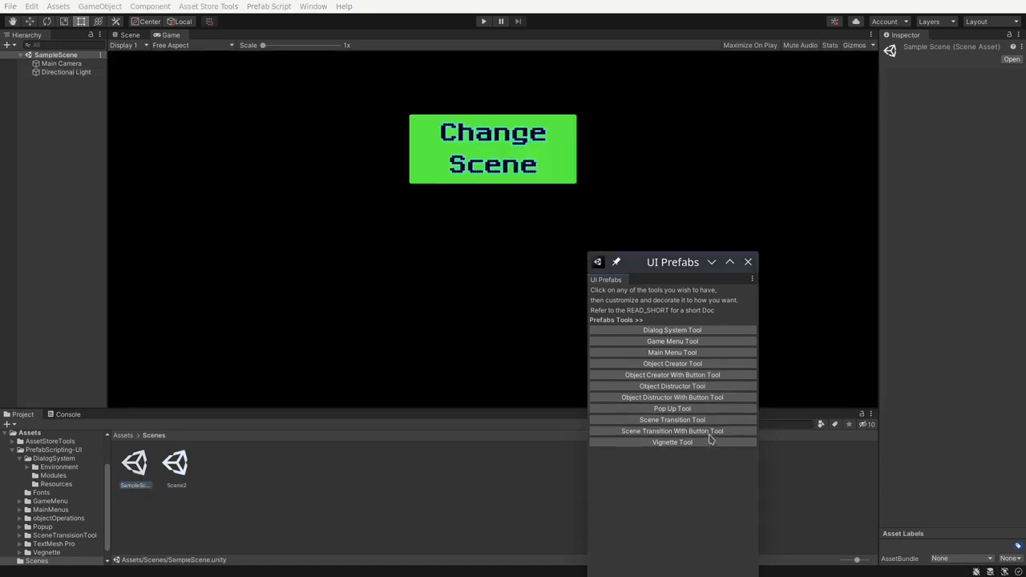
pyautogui.doubleClick(173, 467)
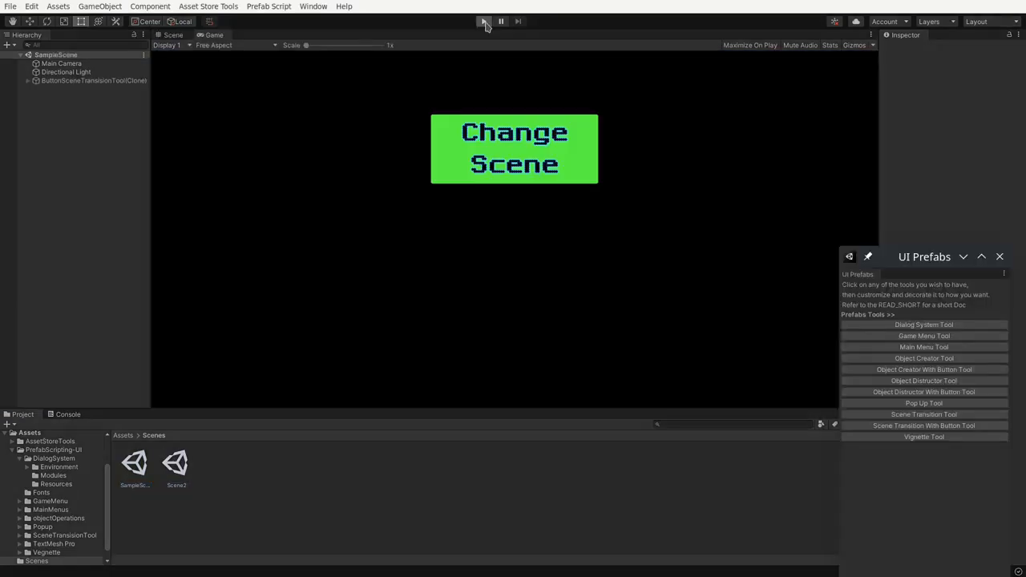
# Test the transition from SampleScene to Scene2 twice in play mode using the Change Scene button
pyautogui.click(484, 22)
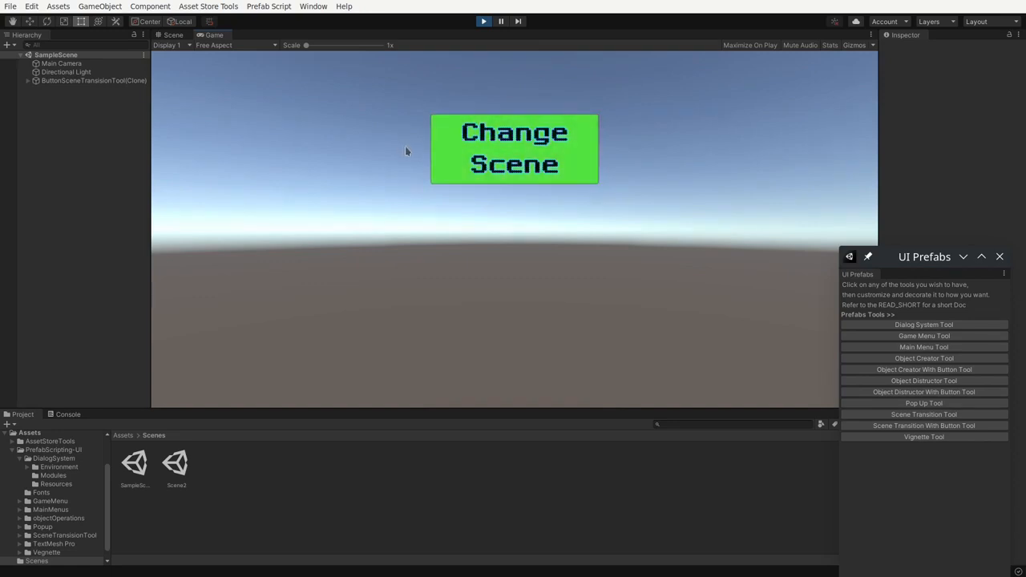
pyautogui.click(454, 142)
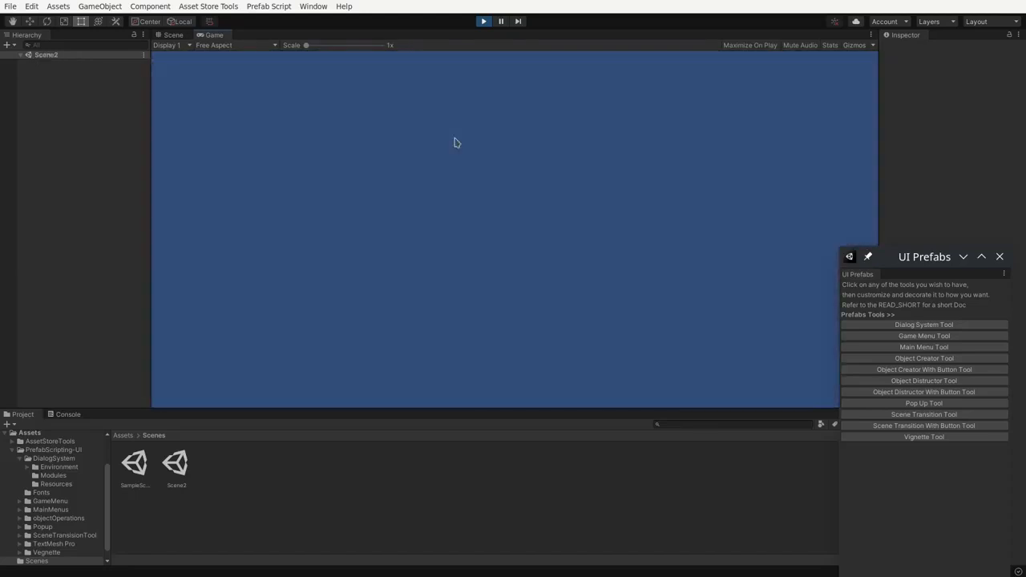
pyautogui.click(484, 22)
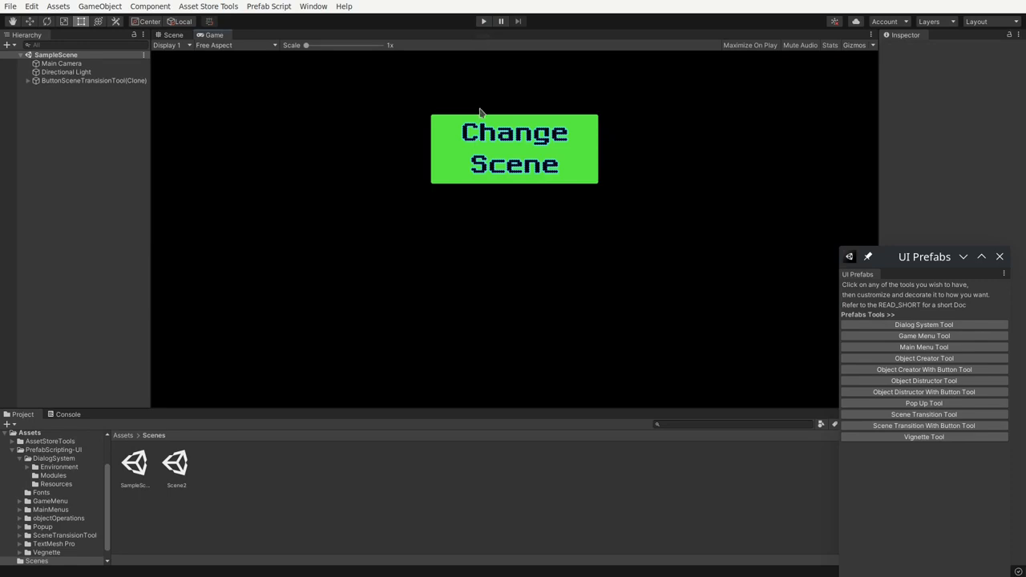
pyautogui.click(483, 21)
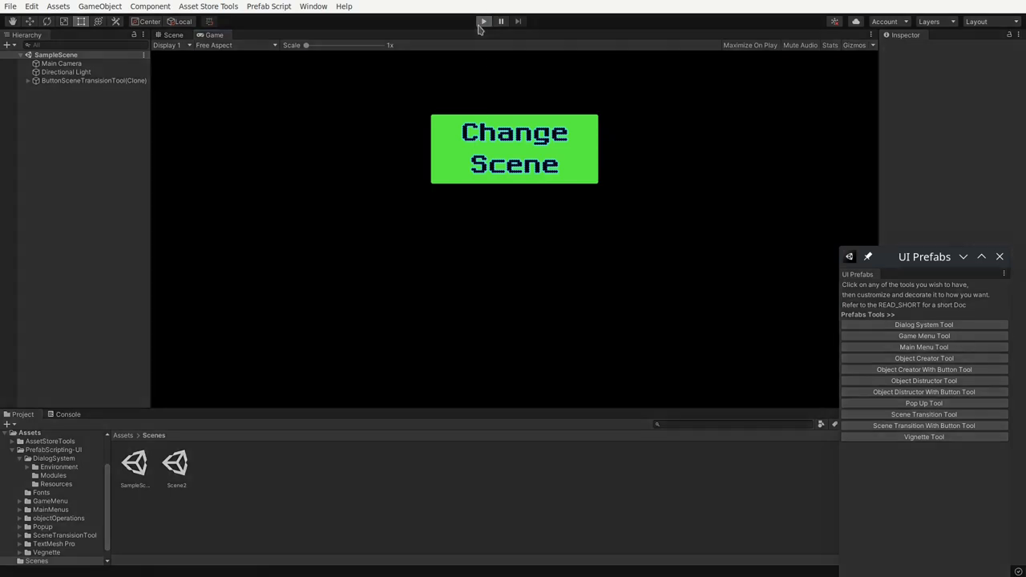
pyautogui.click(482, 23)
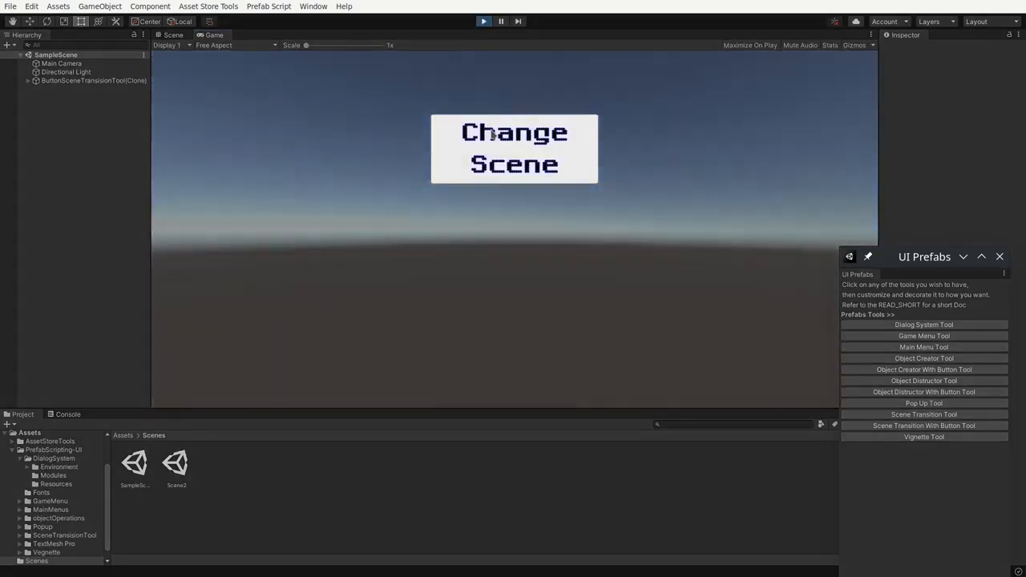
pyautogui.click(492, 134)
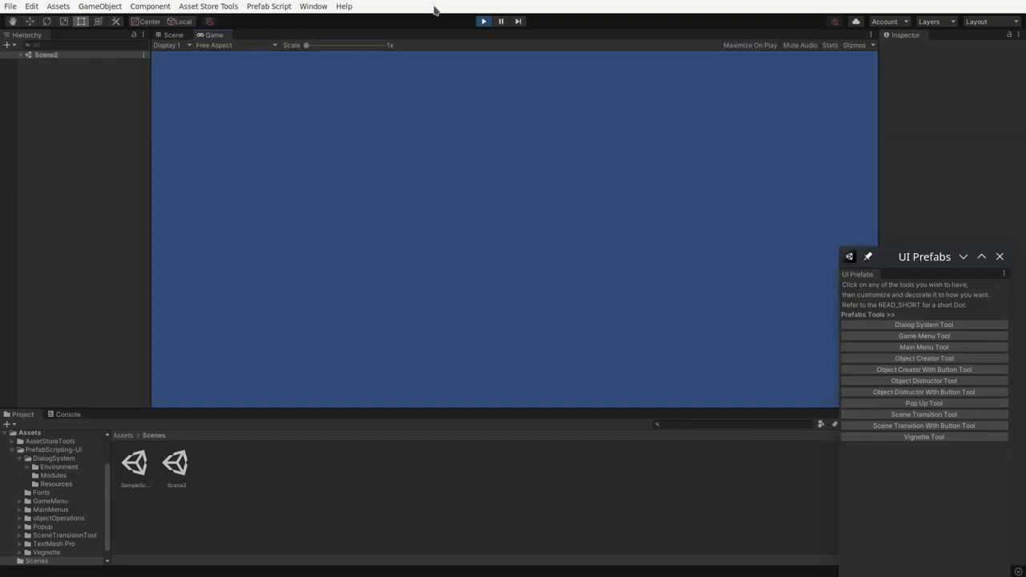
pyautogui.click(483, 21)
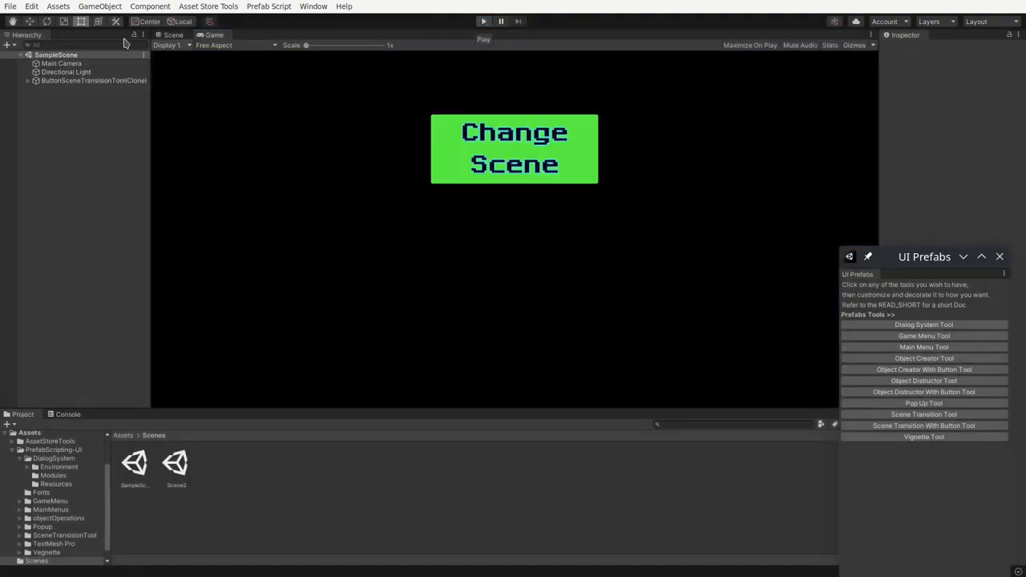
# Open Scene2 and add a Change Scene button to it with the Scene Transition With Button Tool
pyautogui.doubleClick(175, 463)
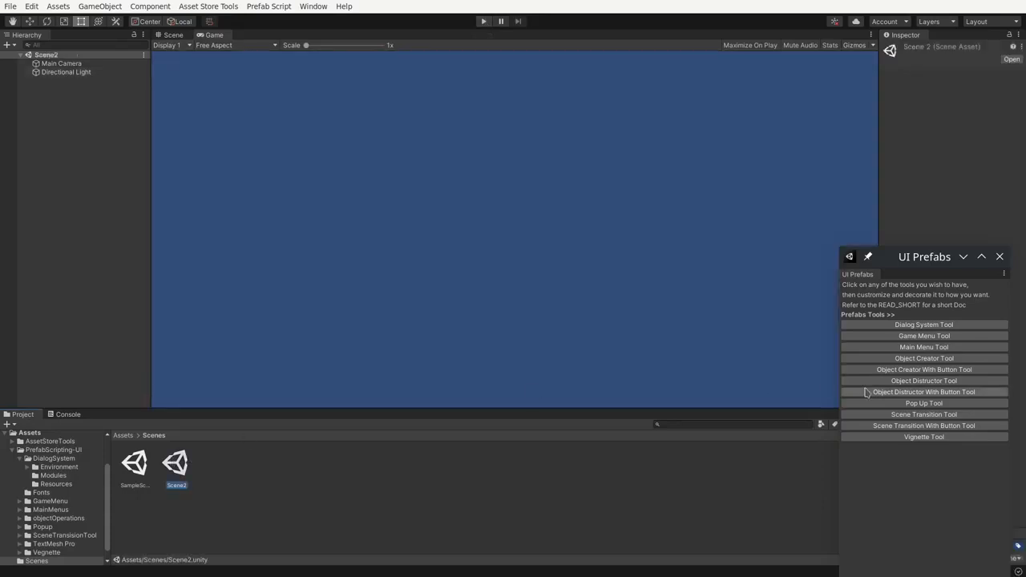
pyautogui.click(971, 426)
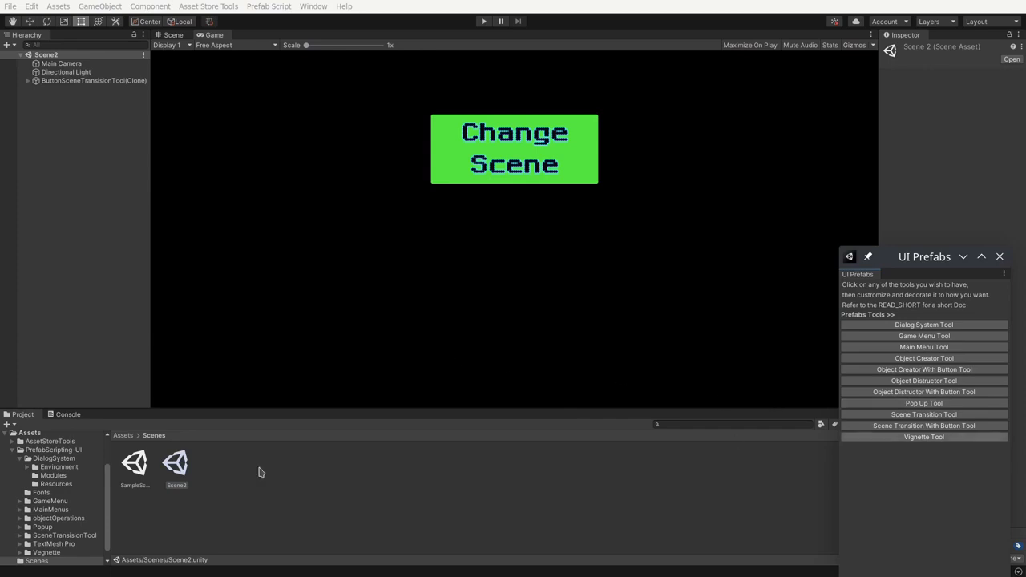
# Return to SampleScene, add a pop-up canvas in the Scene view with the Pop Up Tool, and close the UI Prefabs window
pyautogui.doubleClick(144, 465)
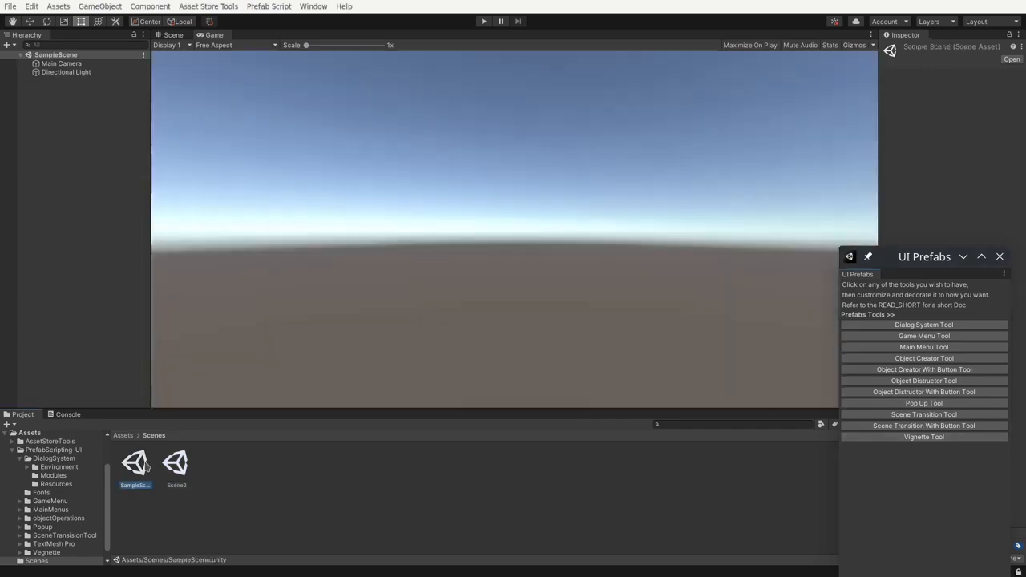
pyautogui.click(178, 36)
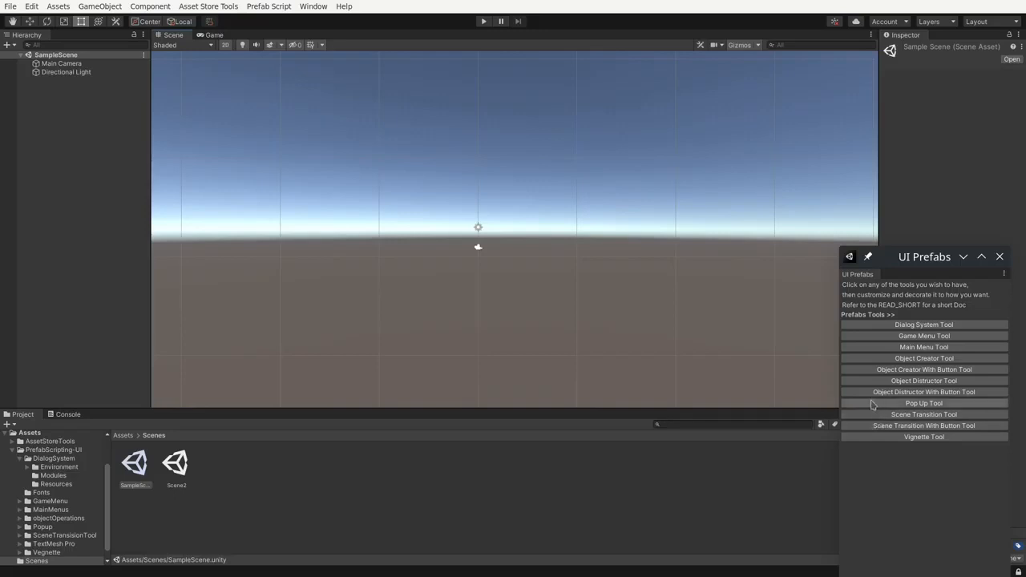
pyautogui.click(871, 405)
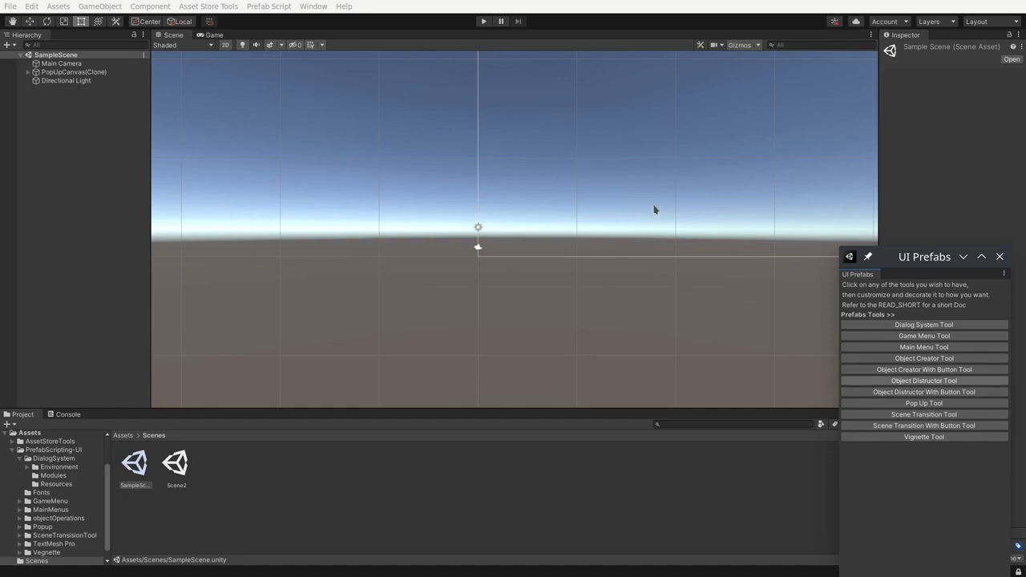
pyautogui.click(999, 257)
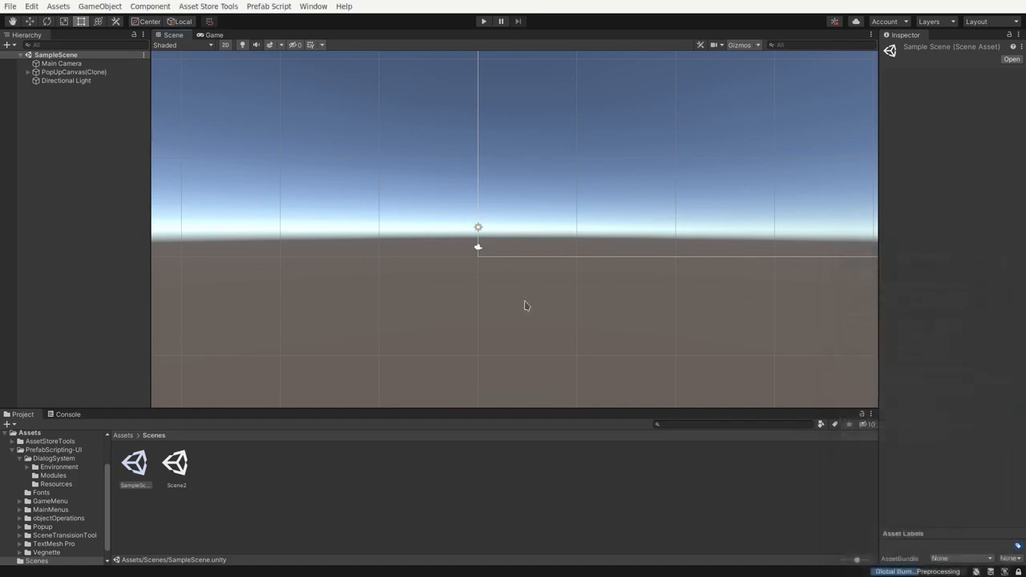
# Show the pop-up in the Game view, widen the Inspector, and expand PopUpCanvas(Clone) and its PopUp object to inspect their children
pyautogui.click(213, 36)
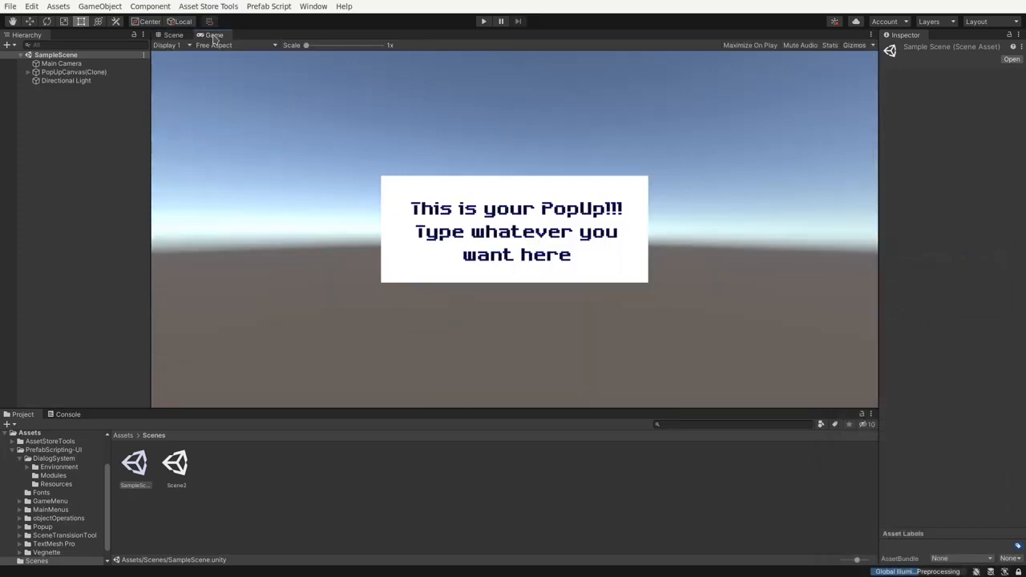
pyautogui.click(40, 72)
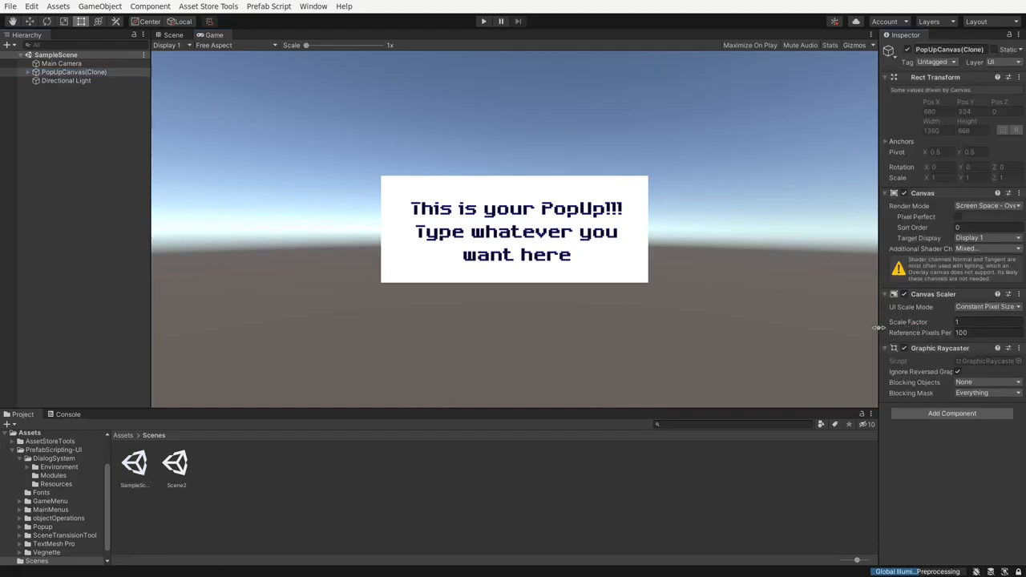
pyautogui.moveTo(880, 330); pyautogui.dragTo(801, 330)
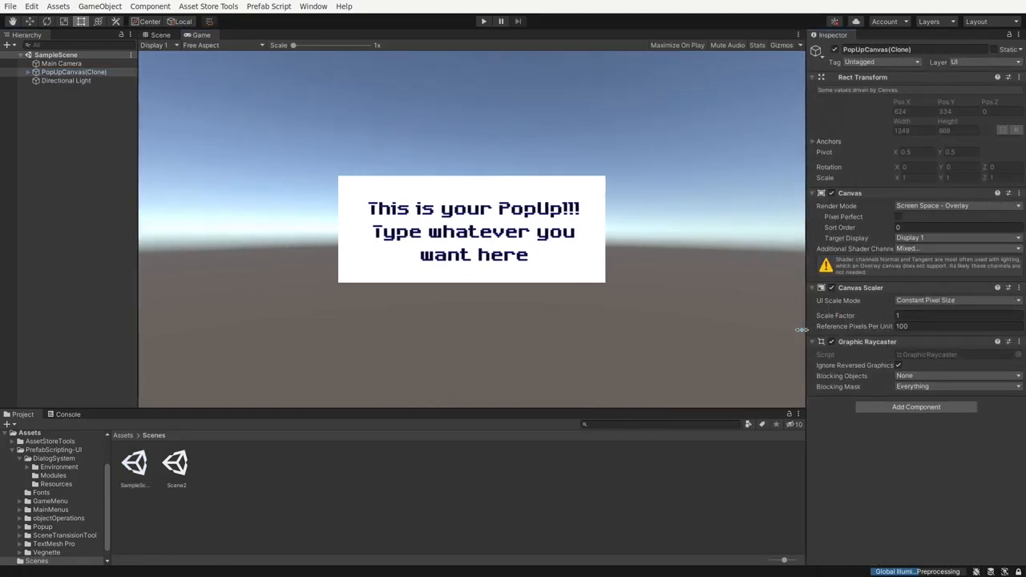
pyautogui.click(28, 73)
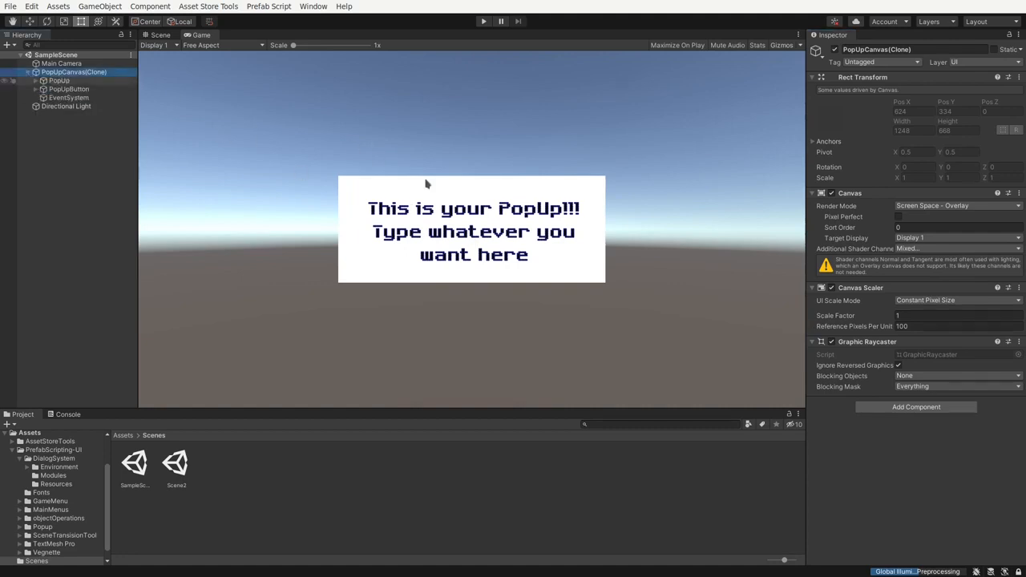
pyautogui.click(36, 81)
pyautogui.click(65, 97)
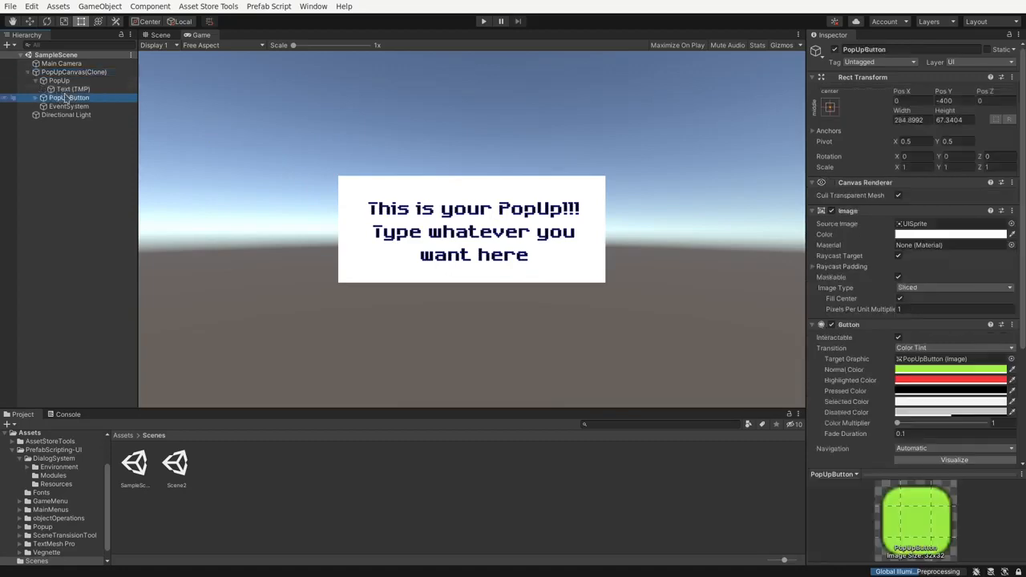
# Replace the text of the PopUp's Text (TMP) object with "Plain Text"
pyautogui.click(68, 89)
pyautogui.click(849, 273)
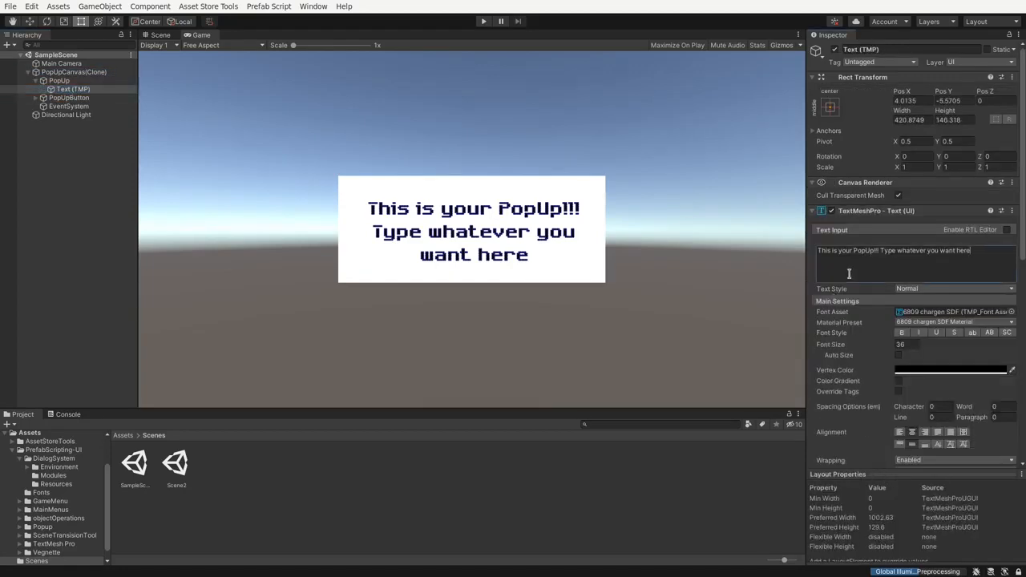
pyautogui.hotkey('ctrl', 'a')
pyautogui.write('Pl')
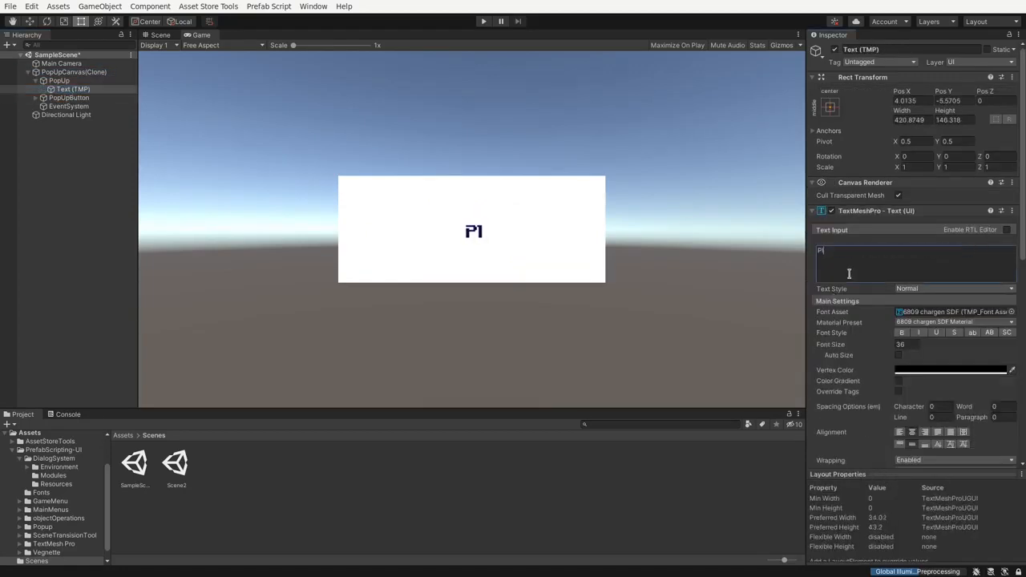
pyautogui.write('ain Text')
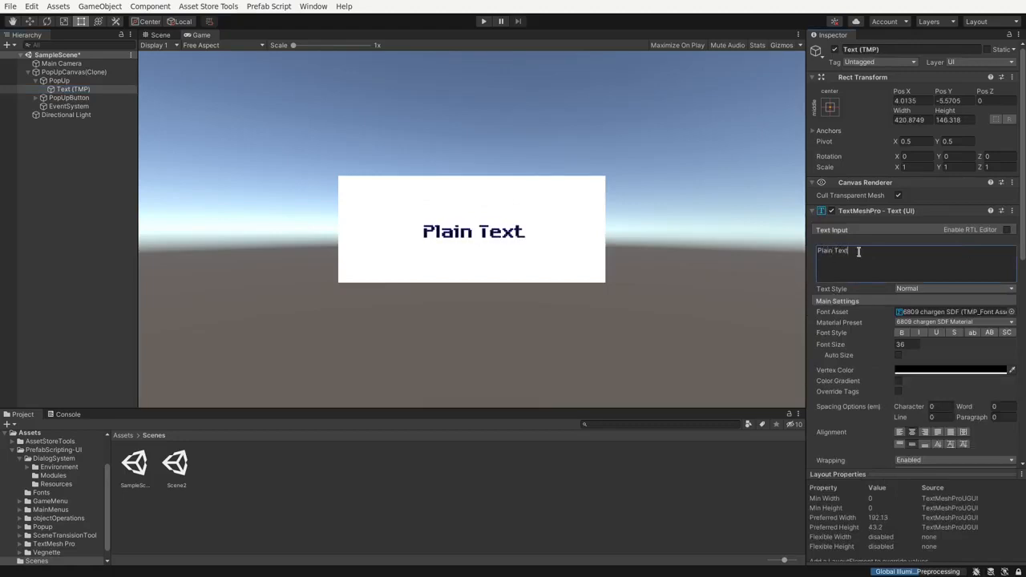
# Change the pop-up's text to "Whatever Text"
pyautogui.hotkey('ctrl', 'a')
pyautogui.write('Whart')
pyautogui.press('BackSpace')
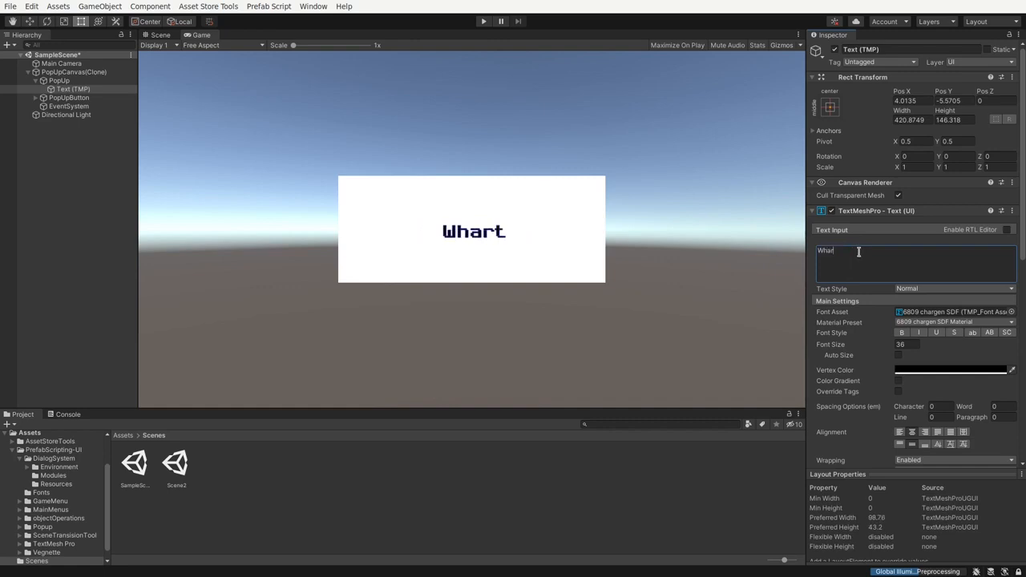
pyautogui.press('BackSpace')
pyautogui.write('tever')
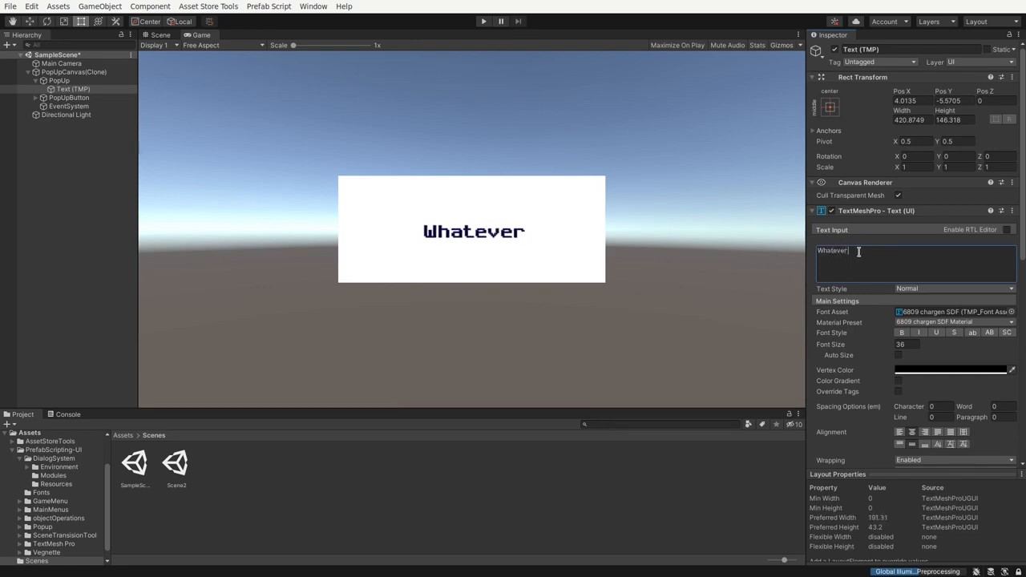
pyautogui.write(' Text')
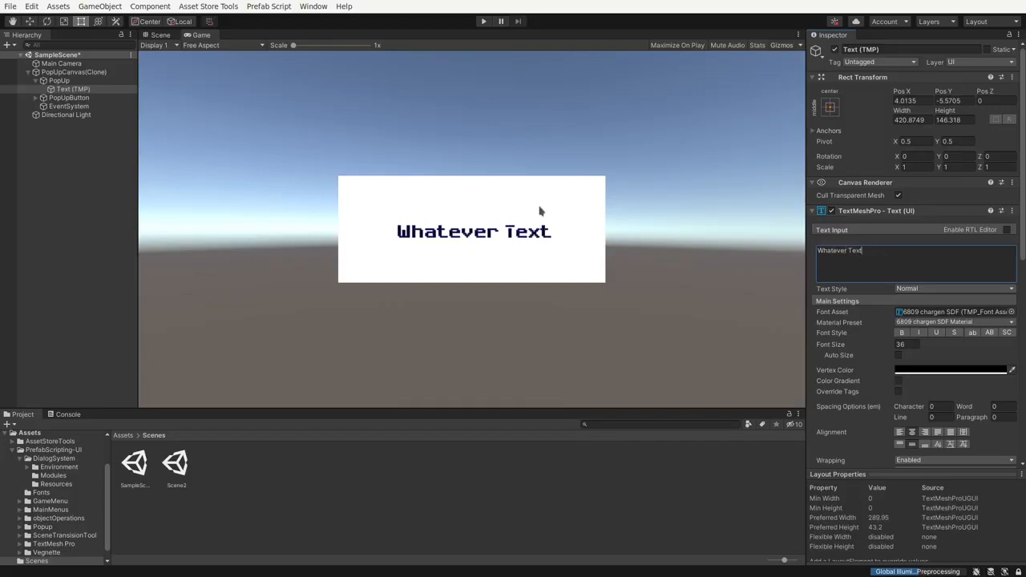
# Enable Delay in the PopUp object's Pop Up script, leave Using Button off, and set Pop Up Delay to 3
pyautogui.click(38, 84)
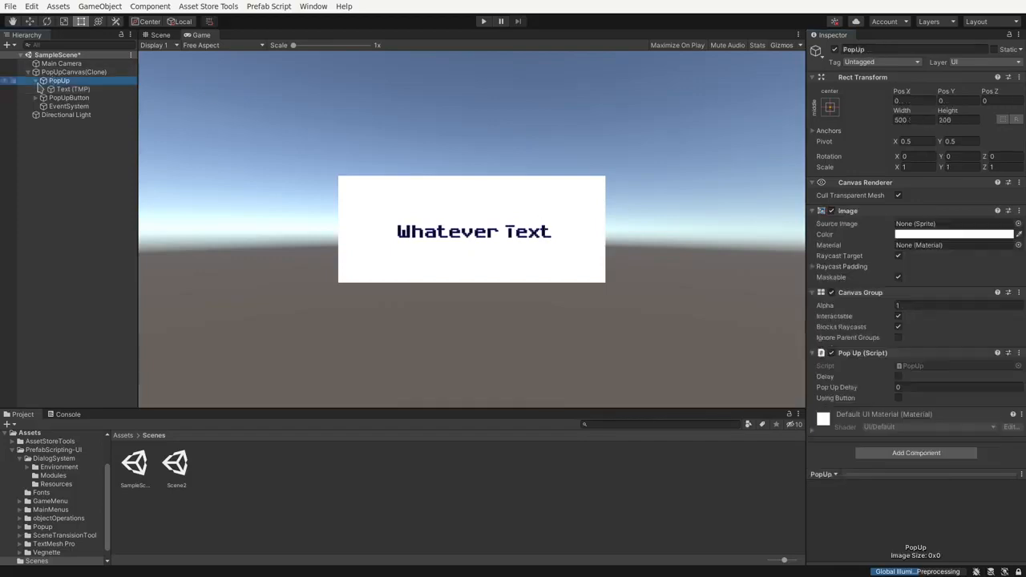
pyautogui.click(36, 82)
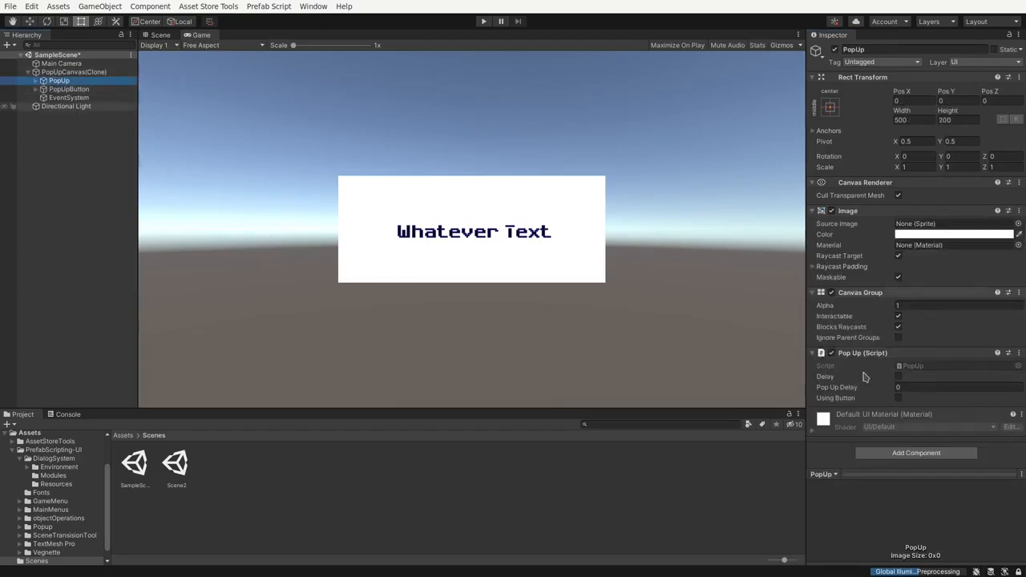
pyautogui.click(899, 400)
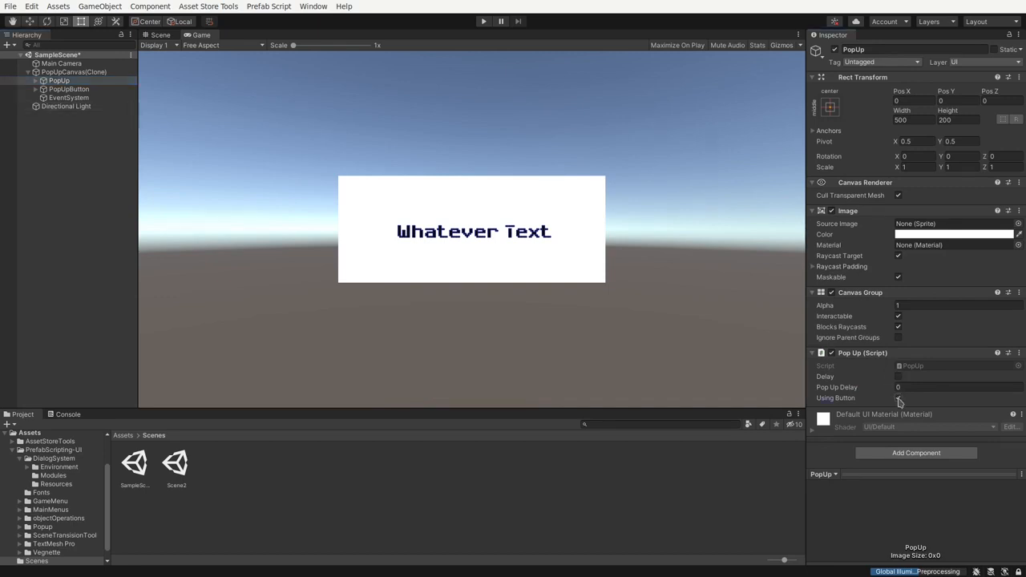
pyautogui.click(897, 377)
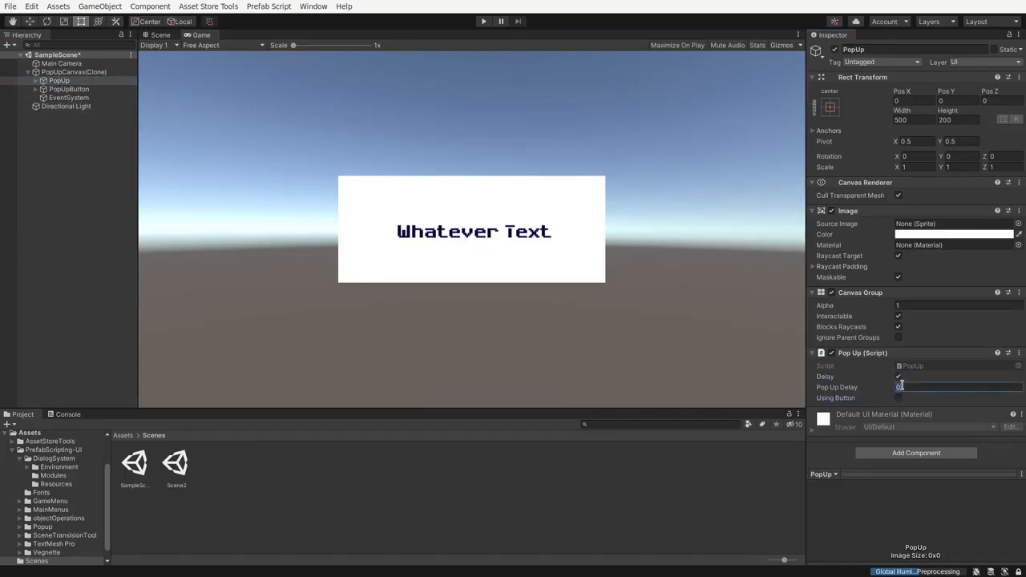
pyautogui.click(919, 387)
pyautogui.press('BackSpace')
pyautogui.write('3')
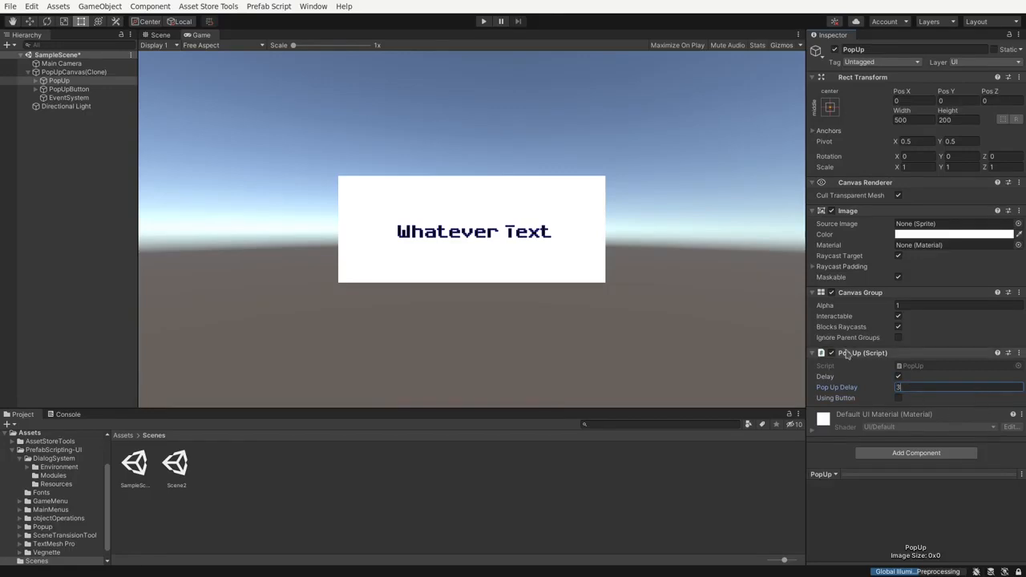
pyautogui.press('Return')
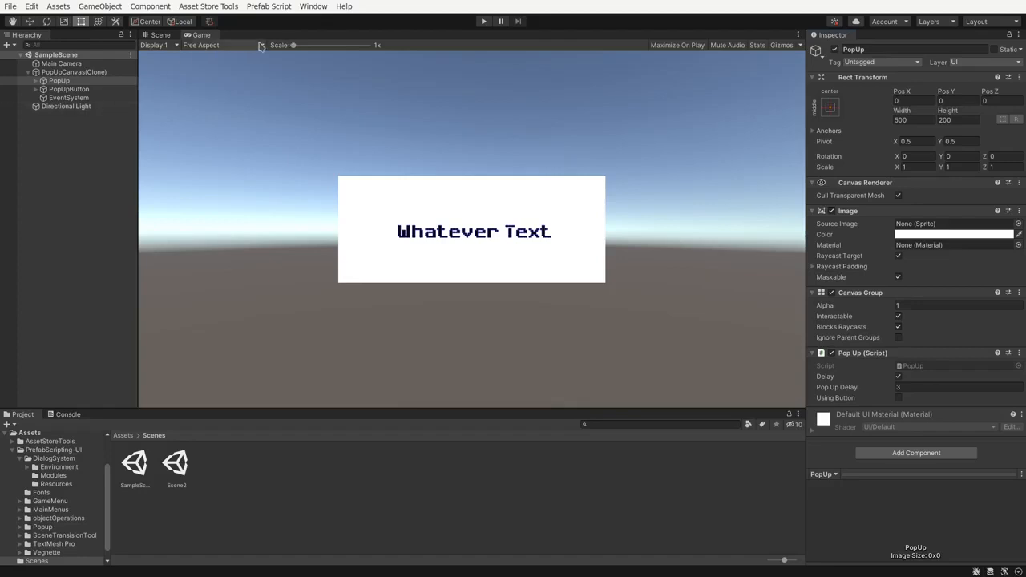
# Test the delayed pop-up in play mode, stop playing, and delete PopUpCanvas(Clone) from SampleScene
pyautogui.click(484, 21)
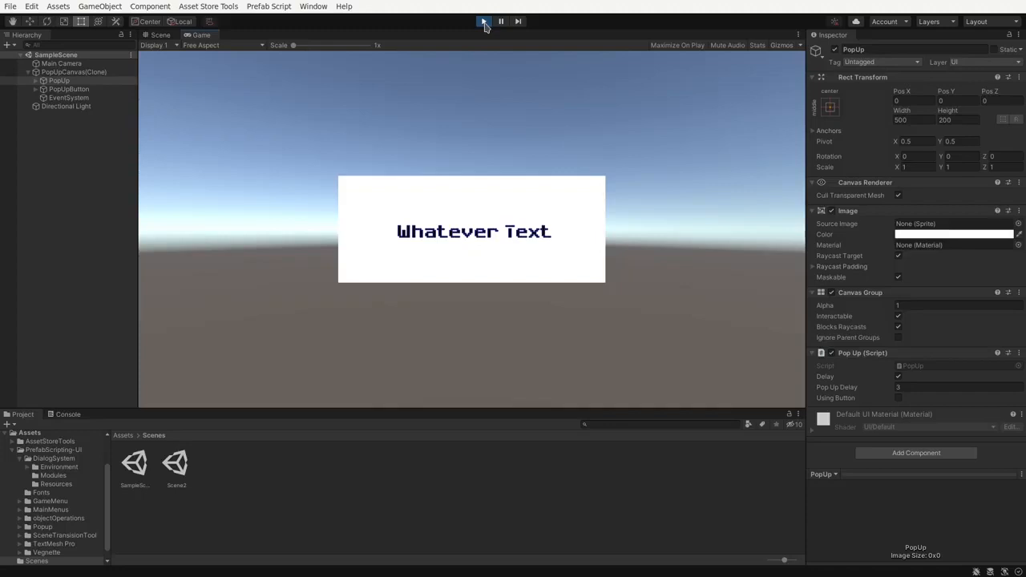
pyautogui.click(485, 22)
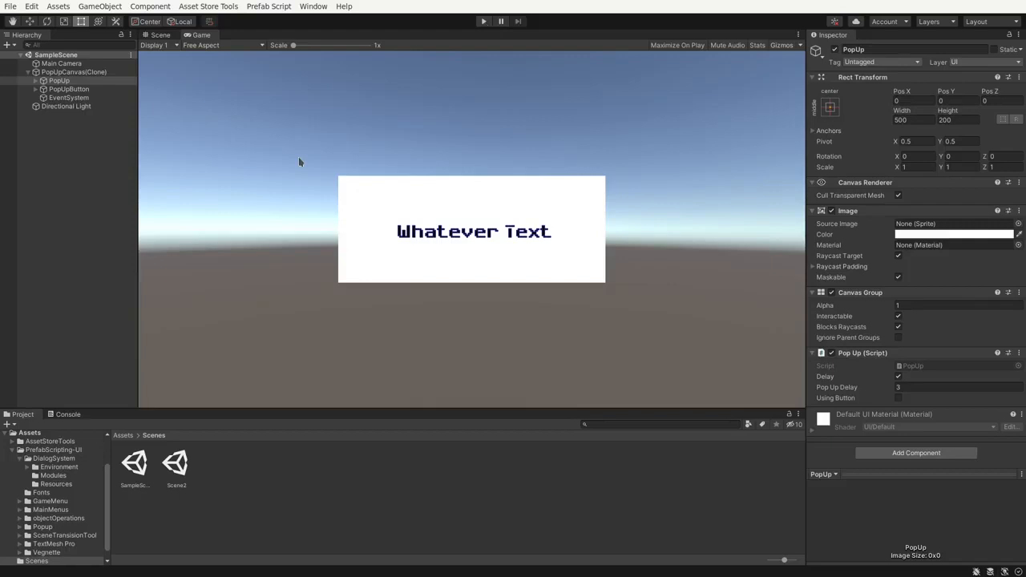
pyautogui.click(48, 73)
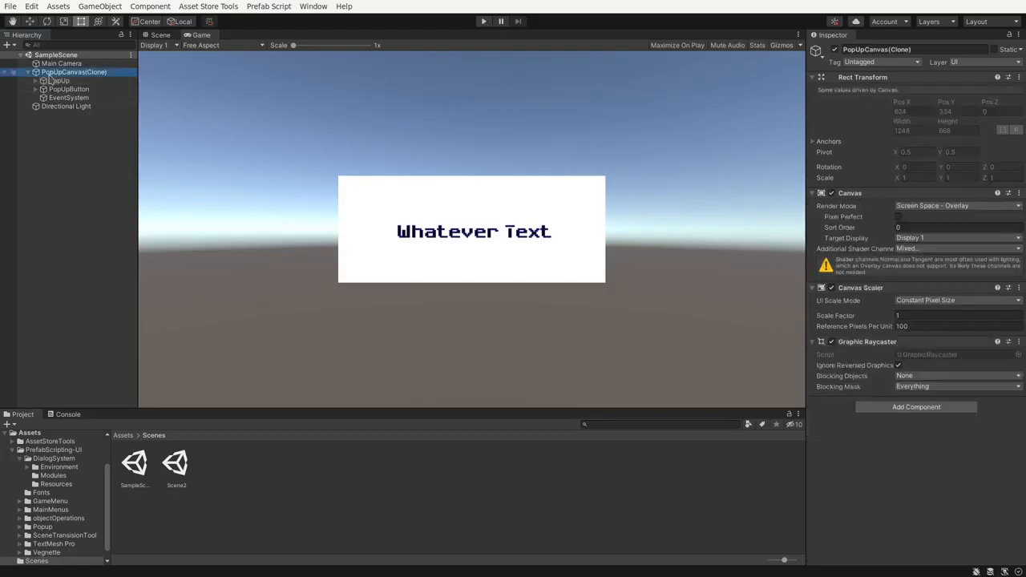
pyautogui.press('Delete')
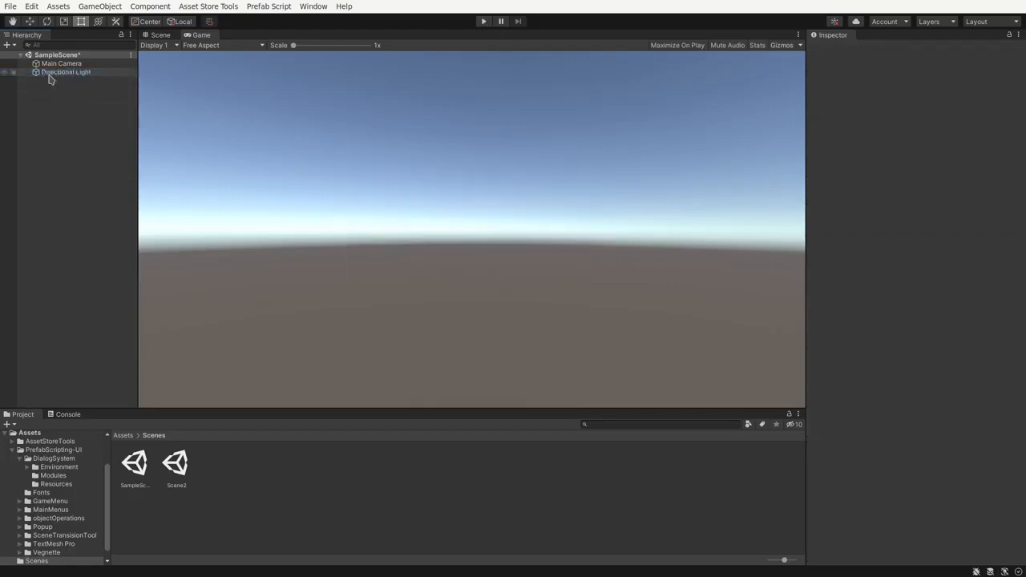
# Reopen the UI Prefabs window, move it clear of the Scene view, and add a game menu with the Game Menu Tool
pyautogui.click(273, 7)
pyautogui.click(276, 19)
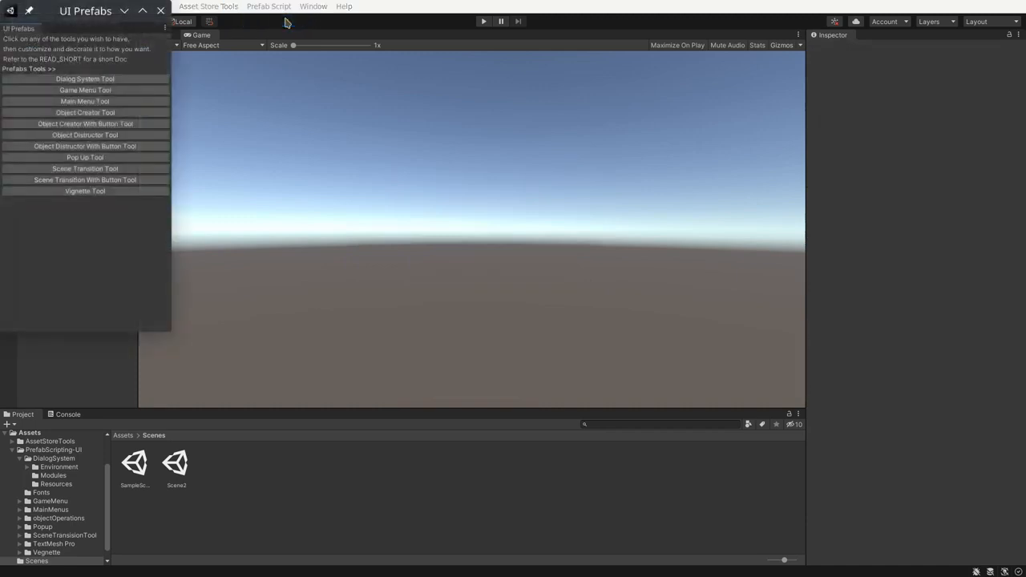
pyautogui.moveTo(85, 11); pyautogui.dragTo(883, 209)
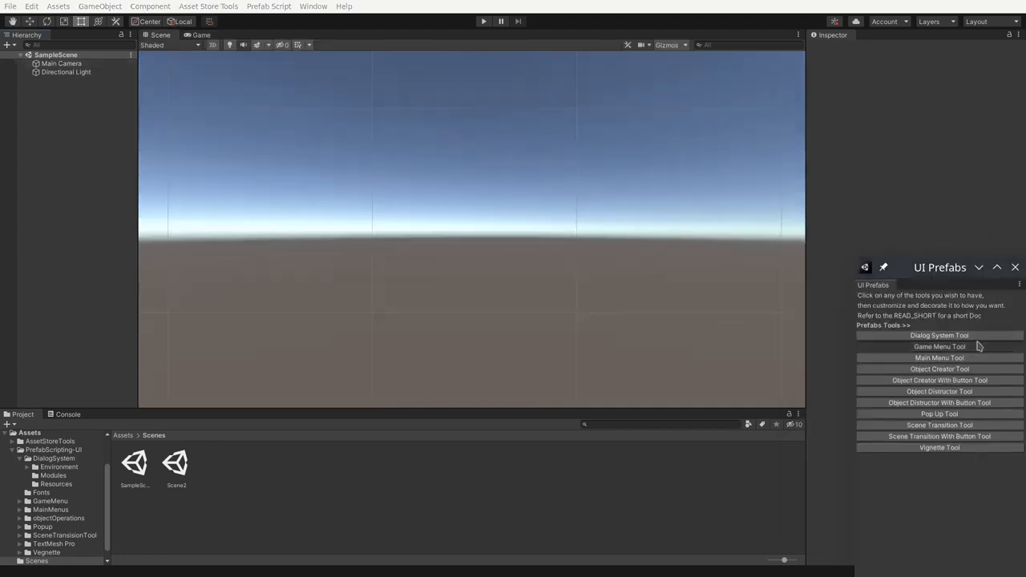
pyautogui.click(979, 346)
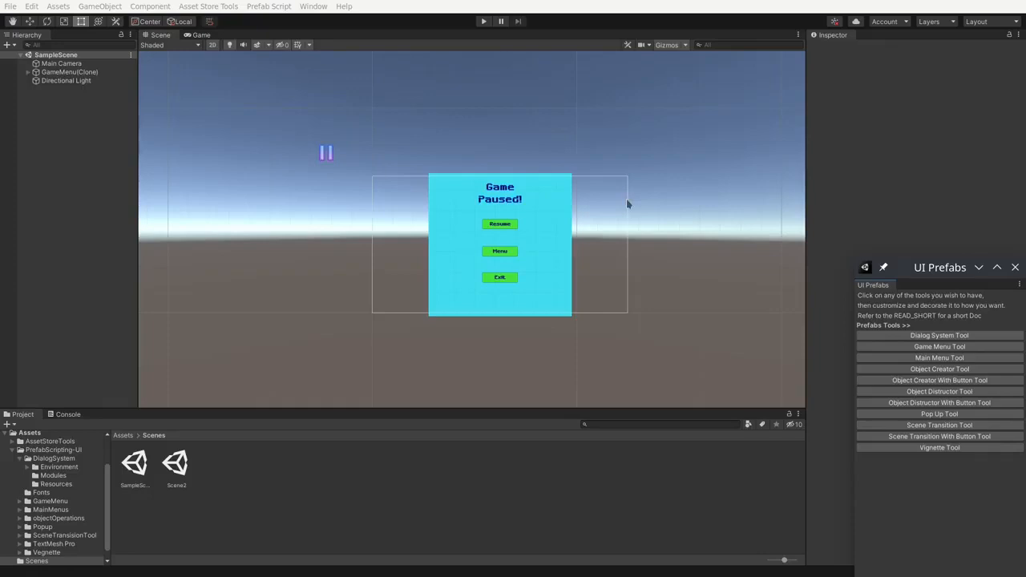
# Move the game menu's Pause button inside the canvas's upper-left corner, at about X -557, Y 269
pyautogui.click(398, 219)
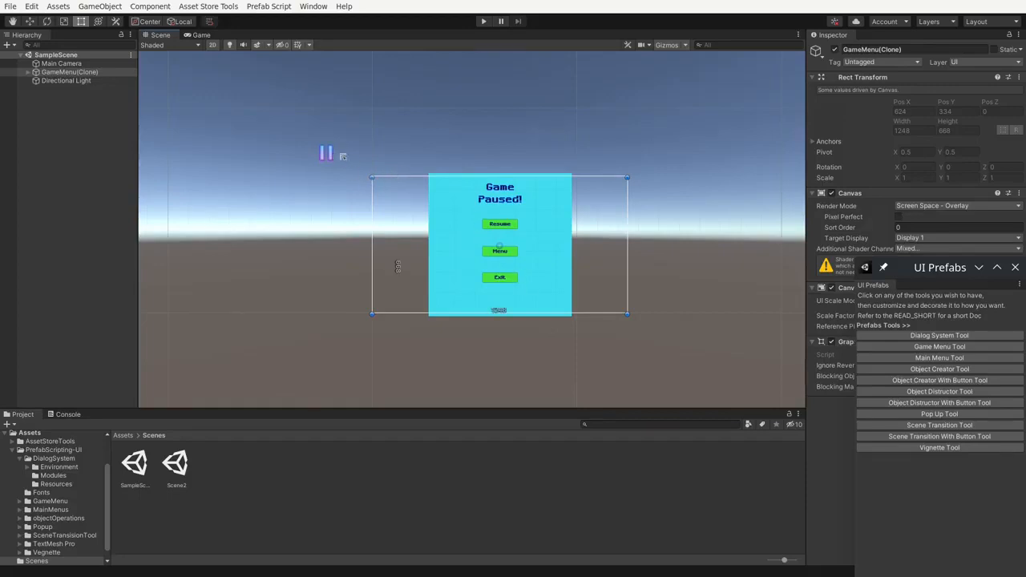
pyautogui.click(316, 158)
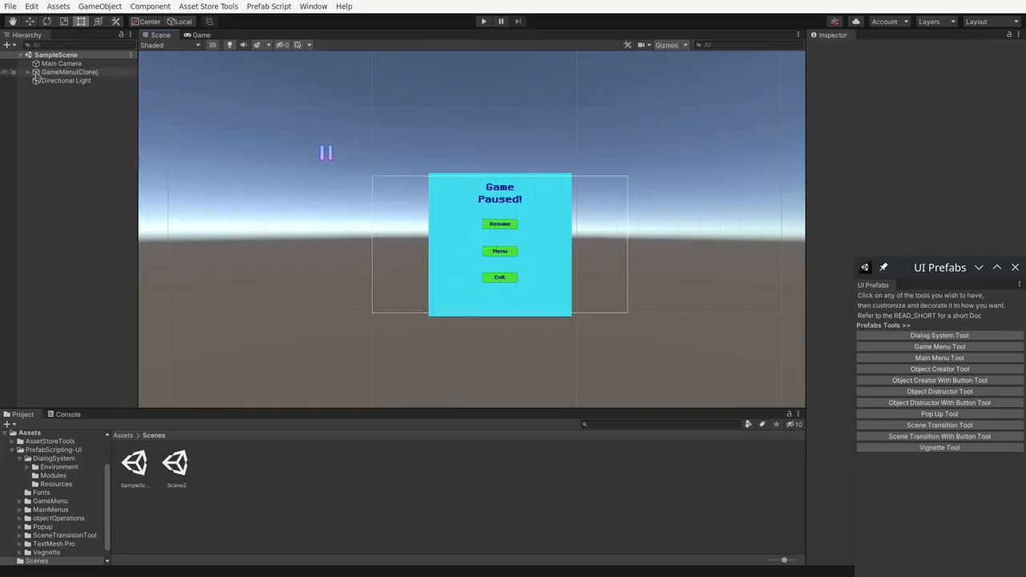
pyautogui.click(28, 72)
pyautogui.click(57, 89)
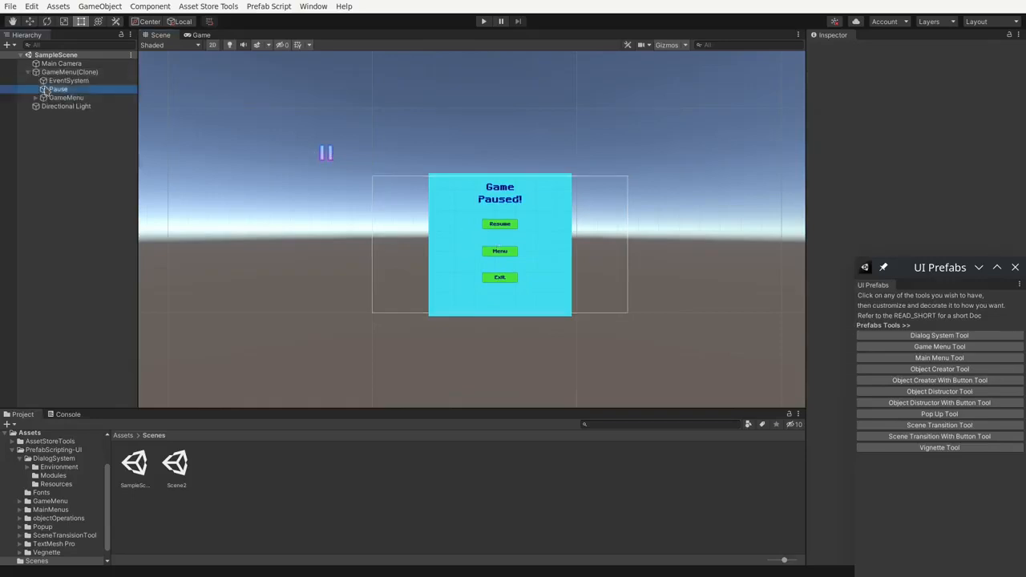
pyautogui.moveTo(326, 154); pyautogui.dragTo(393, 198)
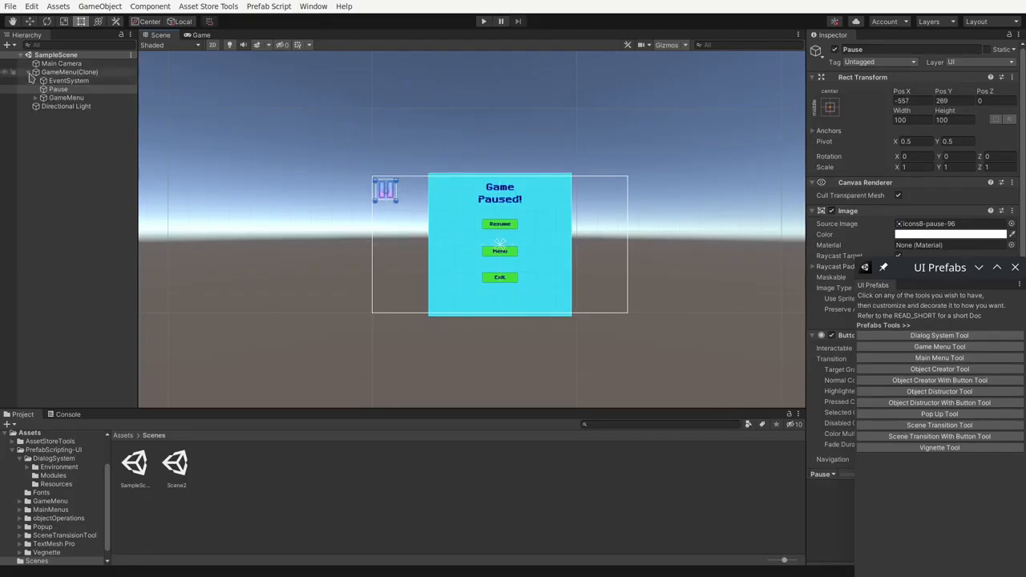
# Change the colour of the GameMenu's background Image to orange, E7A65D
pyautogui.click(35, 97)
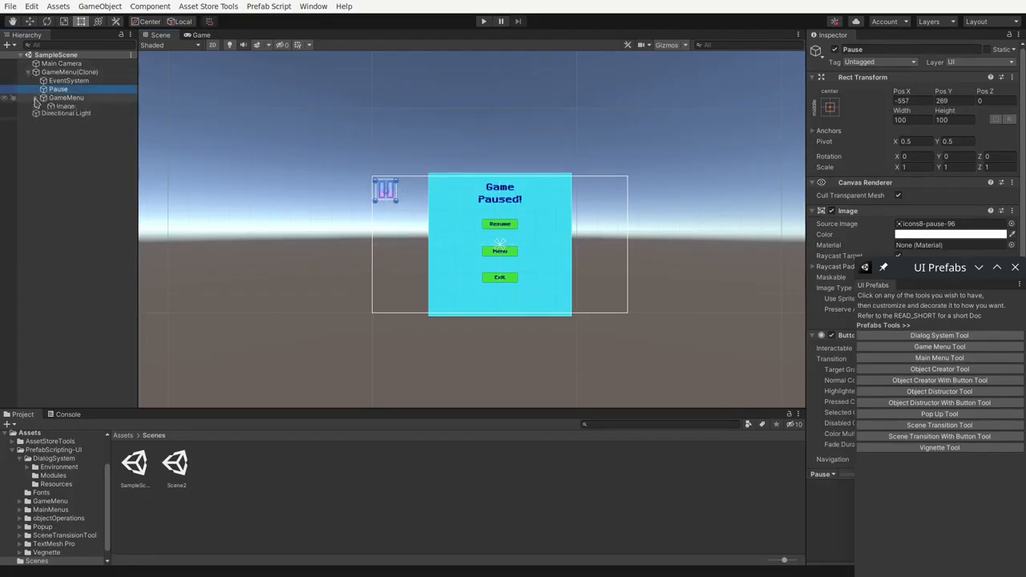
pyautogui.click(56, 107)
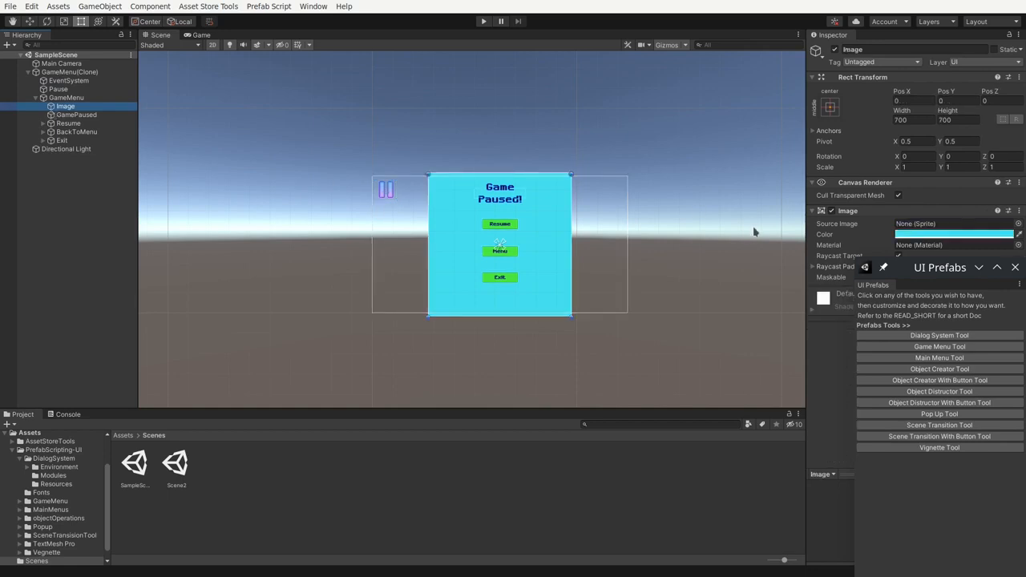
pyautogui.click(922, 234)
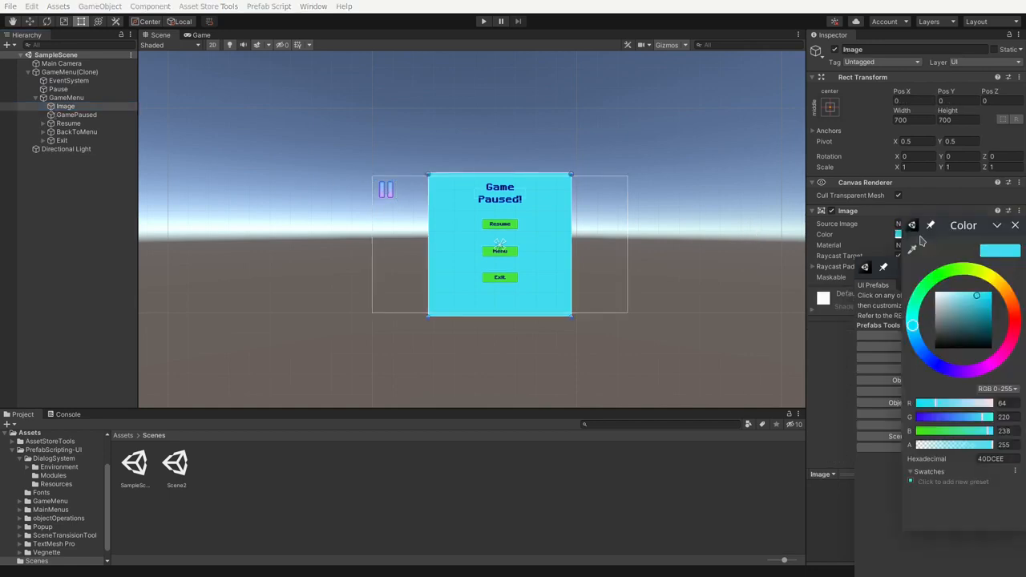
pyautogui.click(946, 273)
pyautogui.moveTo(966, 309)
pyautogui.mouseDown()
pyautogui.moveTo(994, 290)
pyautogui.moveTo(1007, 300)
pyautogui.moveTo(1002, 291)
pyautogui.moveTo(960, 295)
pyautogui.moveTo(970, 297)
pyautogui.mouseUp()
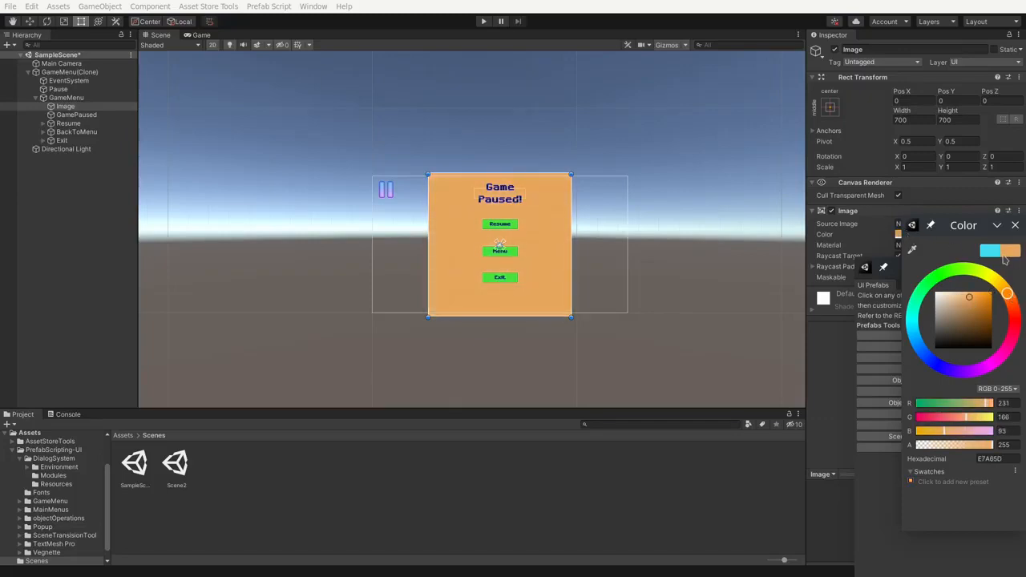
pyautogui.click(1015, 226)
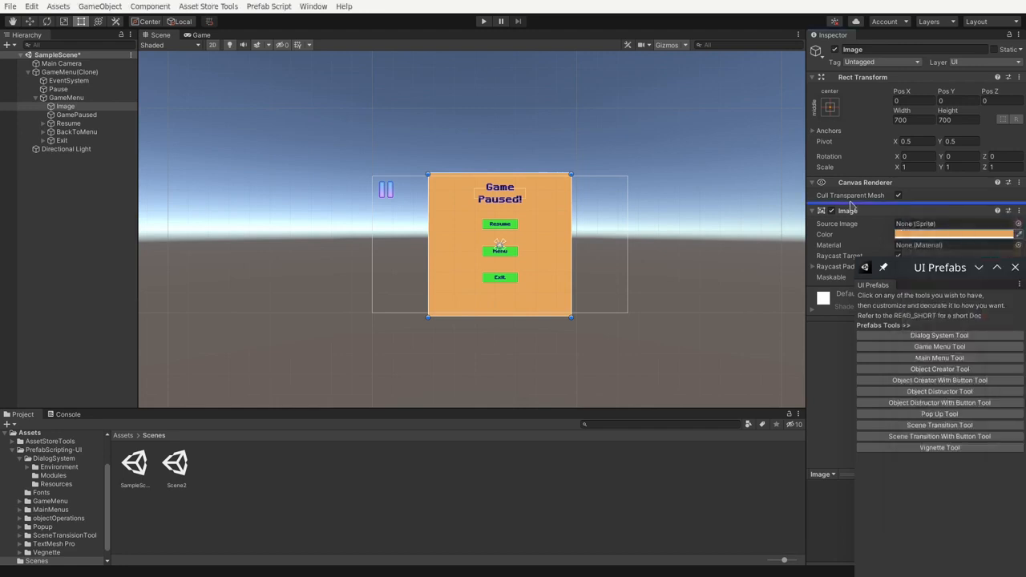
# Test the game menu in play mode by pausing and resuming repeatedly, trying the Exit and Menu buttons, and stop playing
pyautogui.click(745, 156)
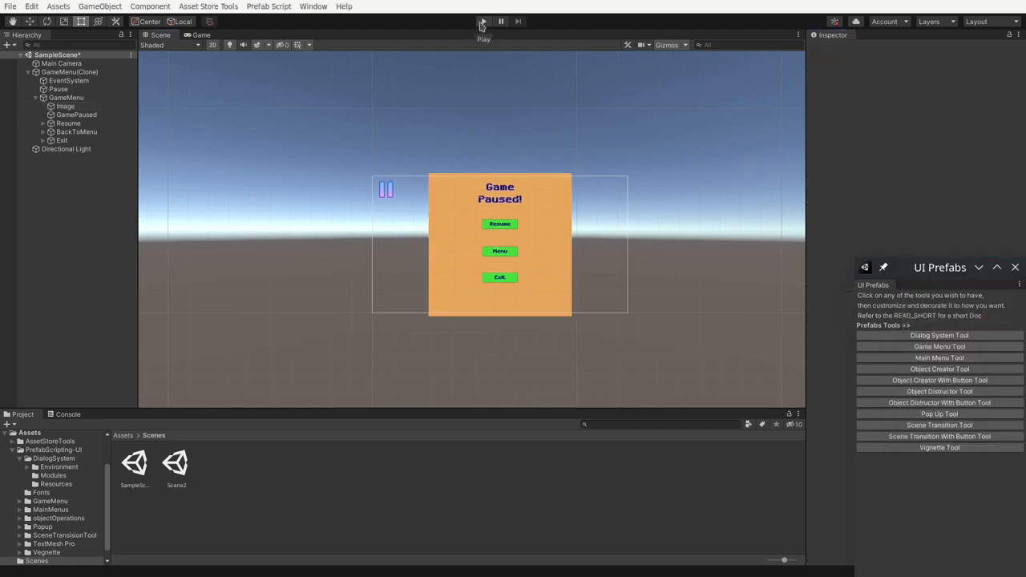
pyautogui.click(483, 23)
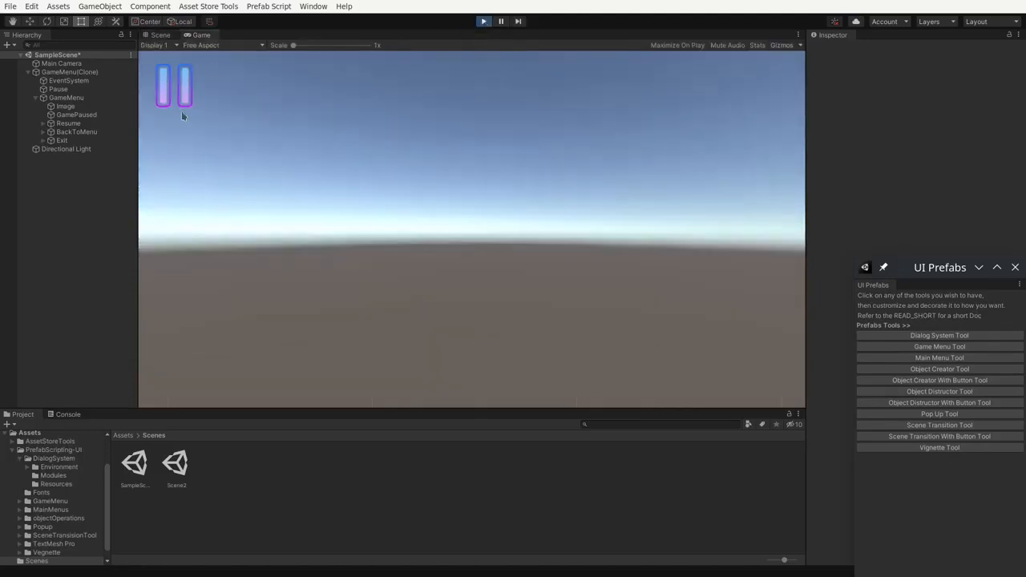
pyautogui.click(181, 87)
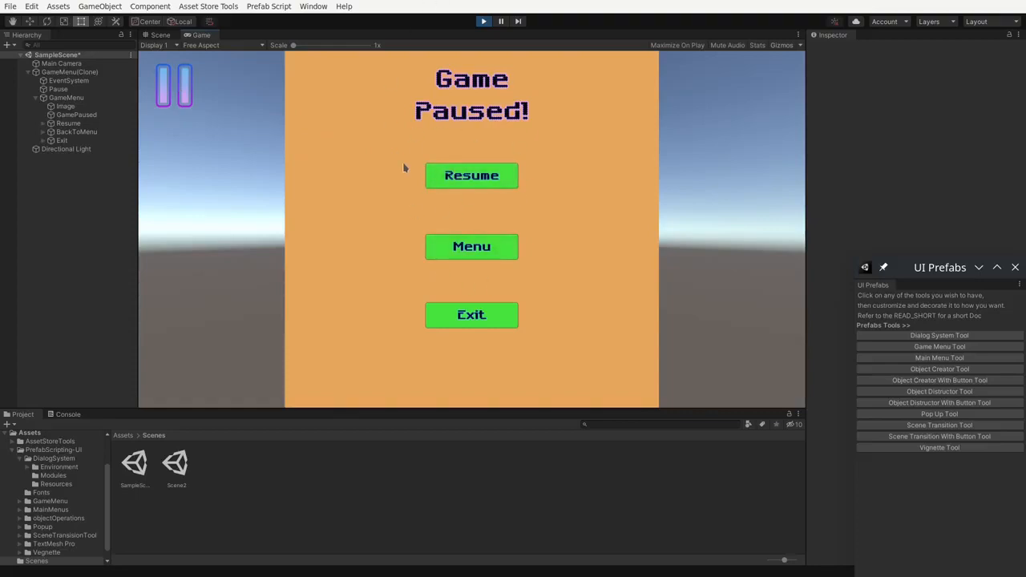
pyautogui.click(454, 178)
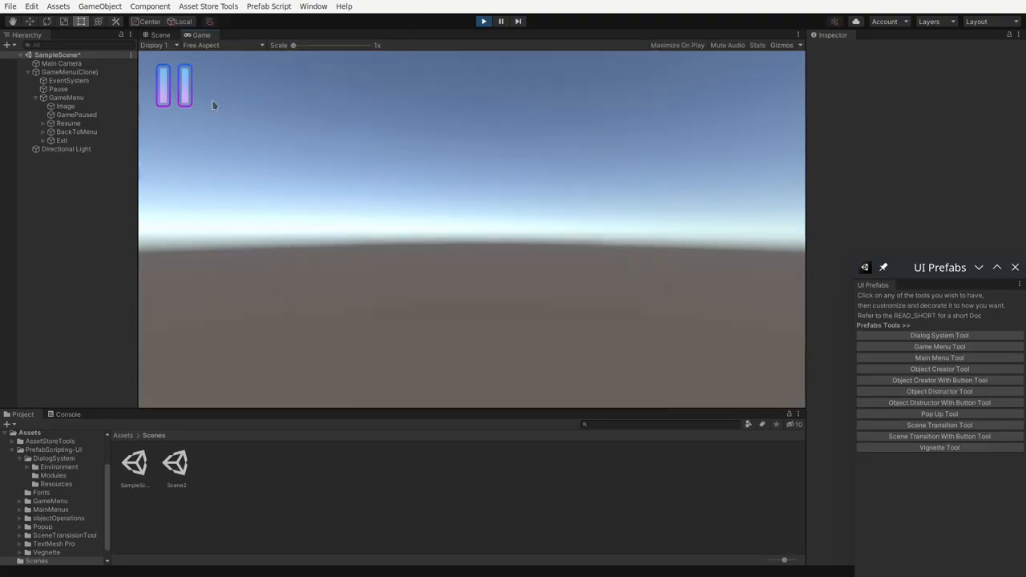
pyautogui.click(174, 87)
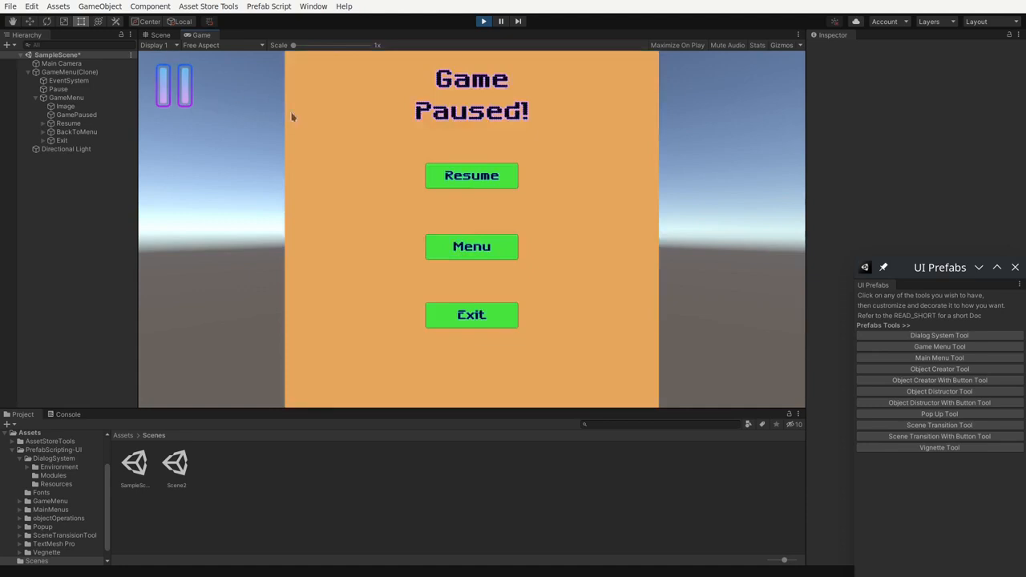
pyautogui.click(447, 187)
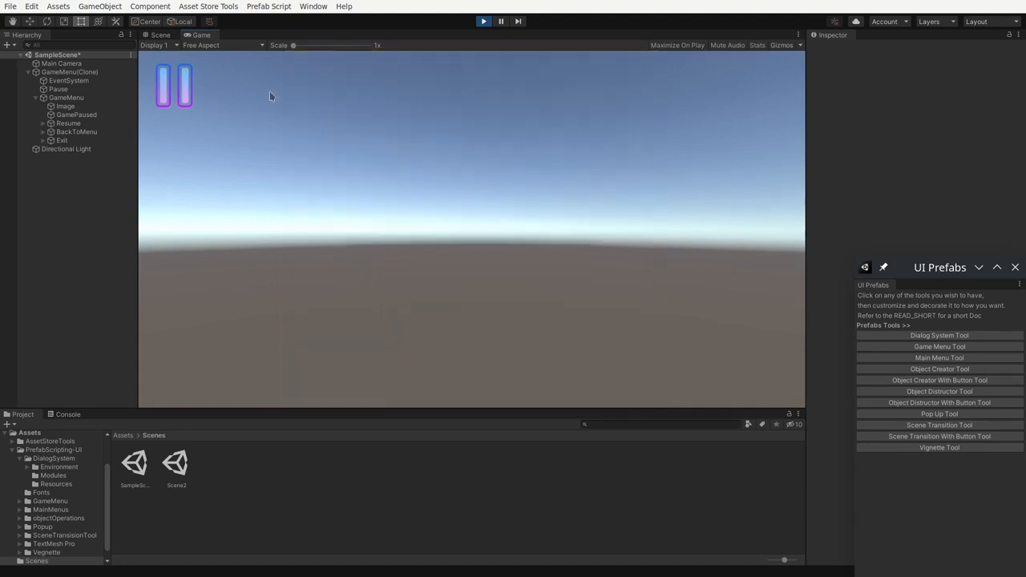
pyautogui.click(161, 90)
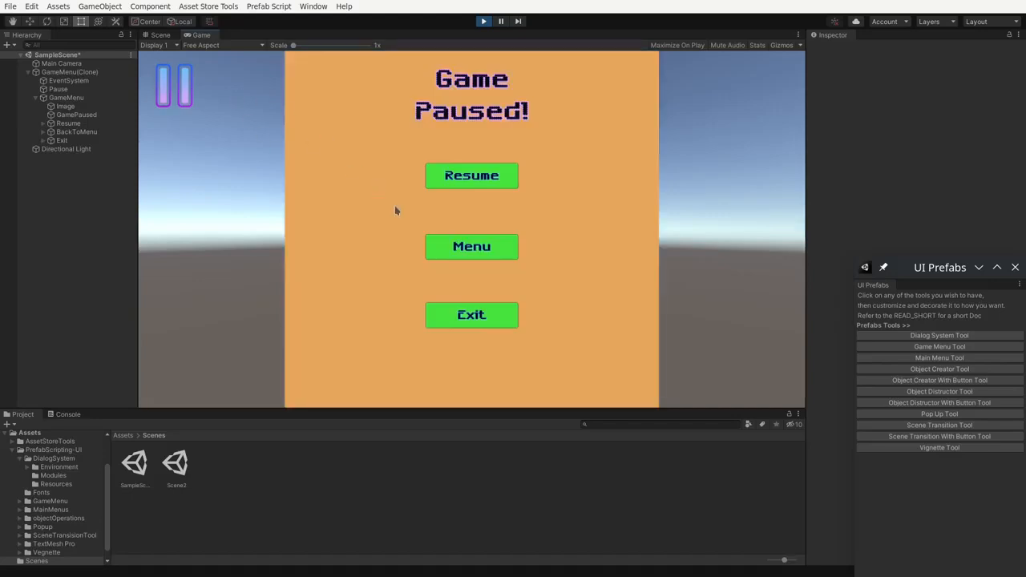
pyautogui.click(481, 316)
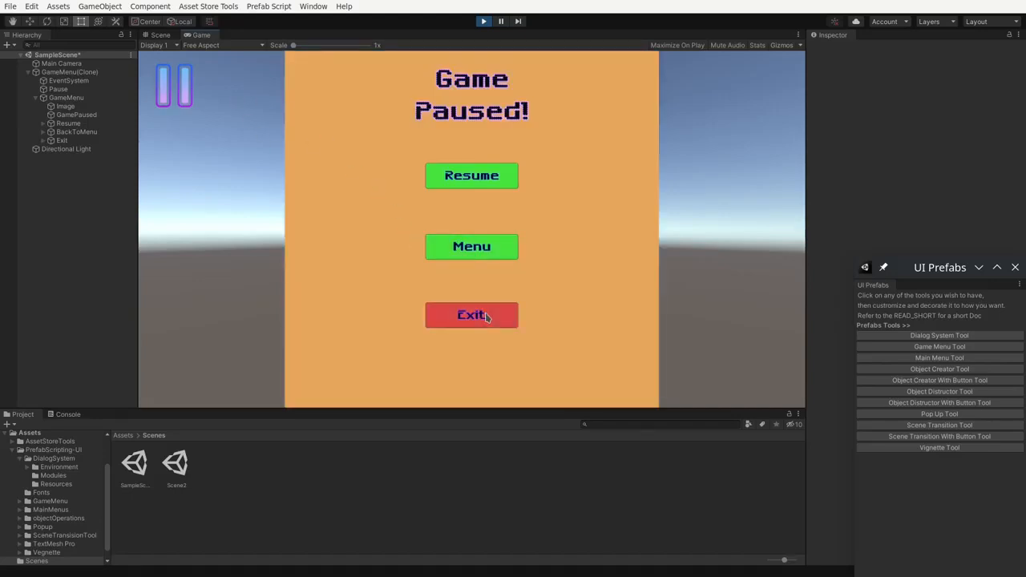
pyautogui.click(473, 255)
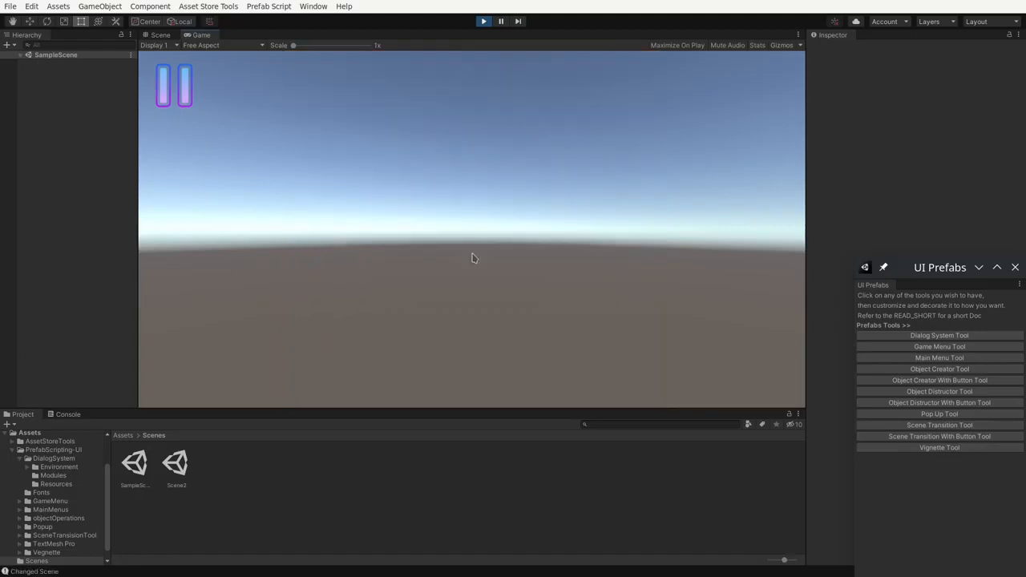
pyautogui.click(483, 22)
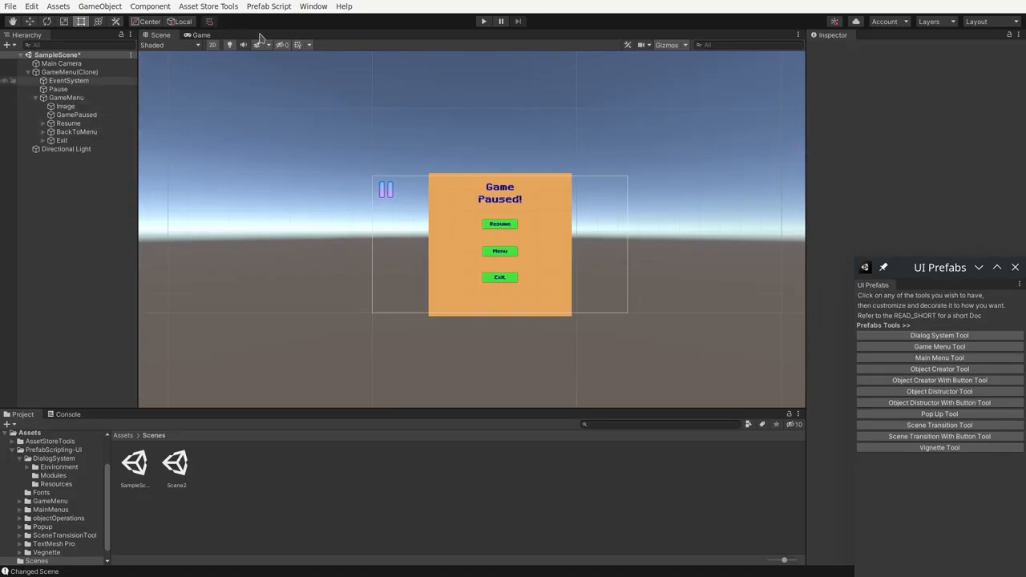
# Save SampleScene and review the order of SampleScene and Scene2 in the Build Settings
pyautogui.hotkey('ctrl', 's')
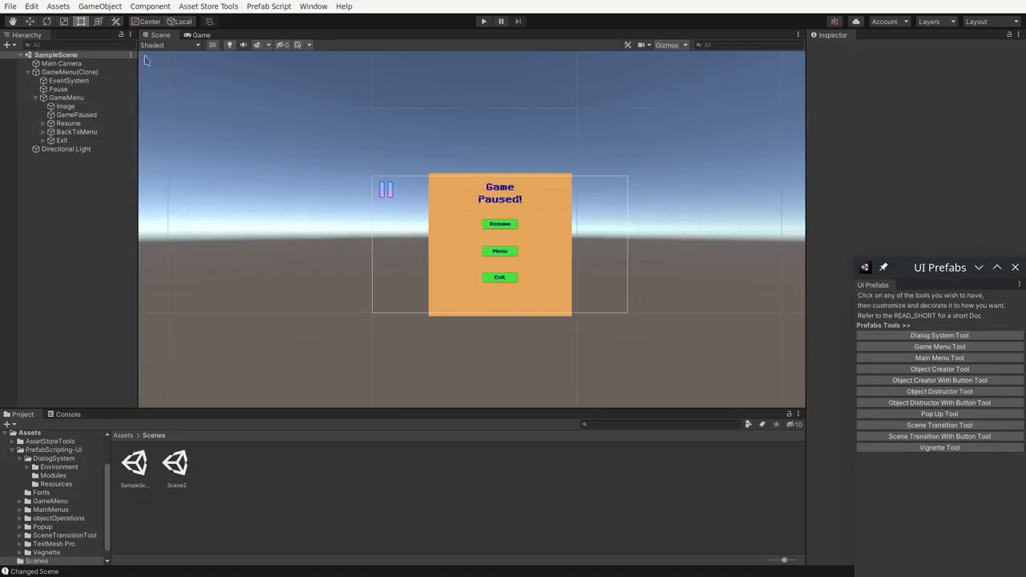
pyautogui.click(11, 7)
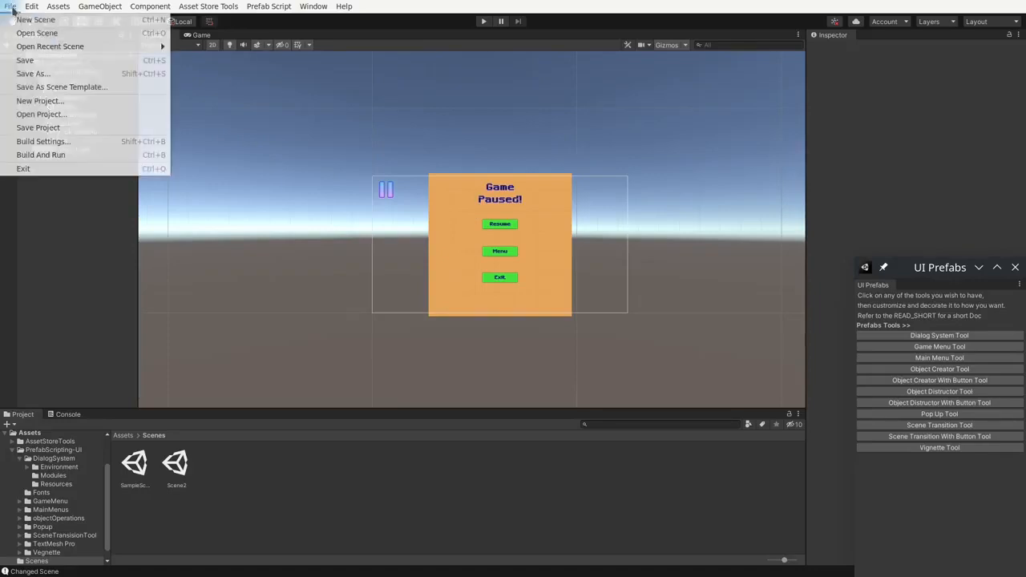
pyautogui.click(67, 148)
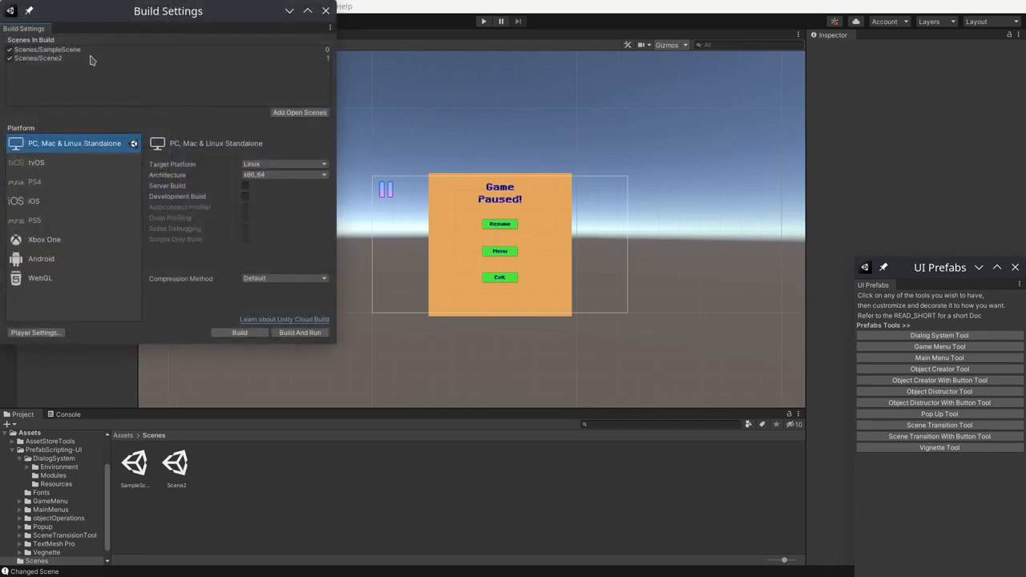
pyautogui.moveTo(93, 58); pyautogui.dragTo(88, 48)
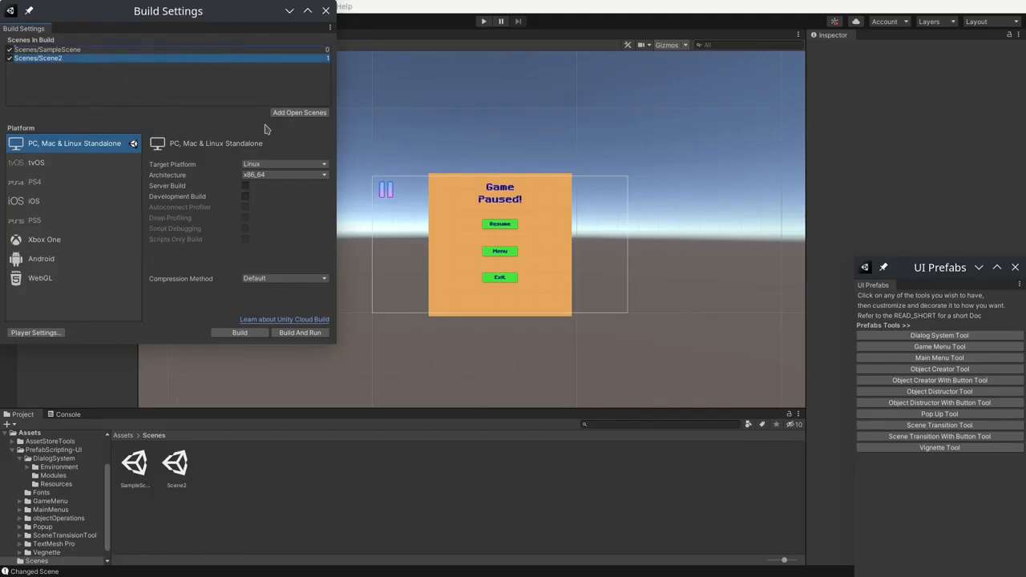
pyautogui.click(326, 11)
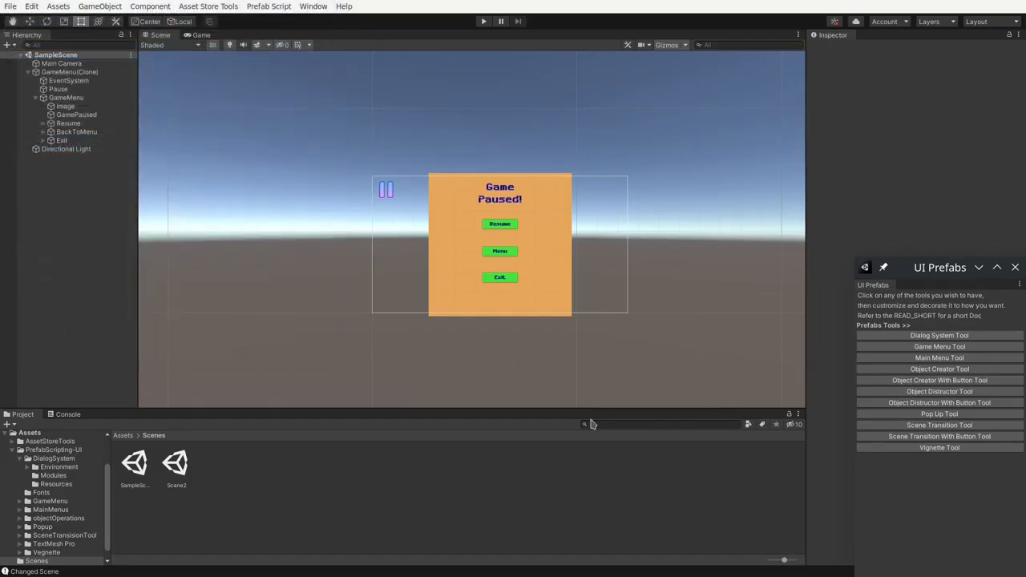
# Add an object destructor with the Object Distructor Tool and assign GameMenu(Clone) as its Object To Destroy
pyautogui.click(948, 392)
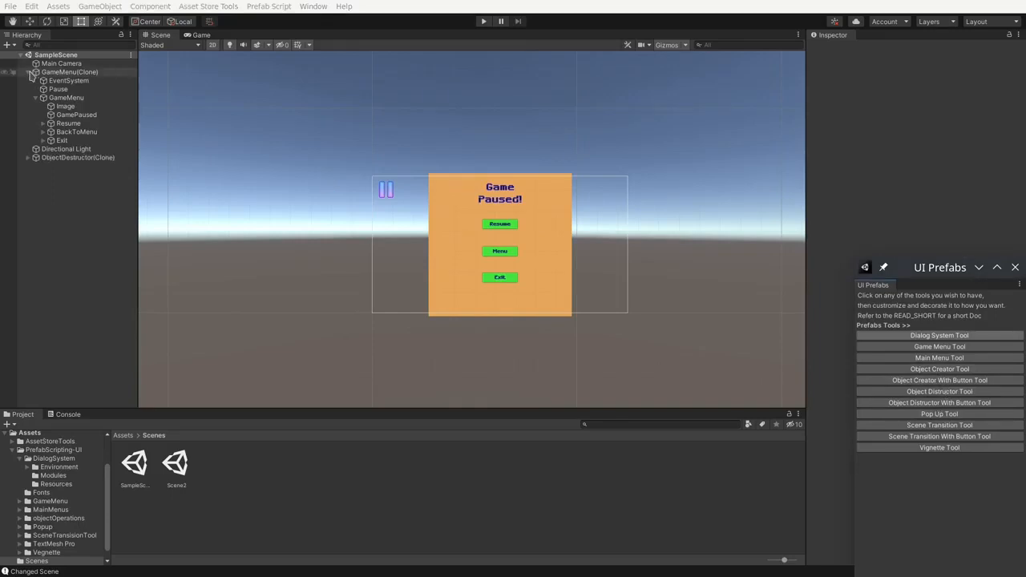
pyautogui.click(29, 72)
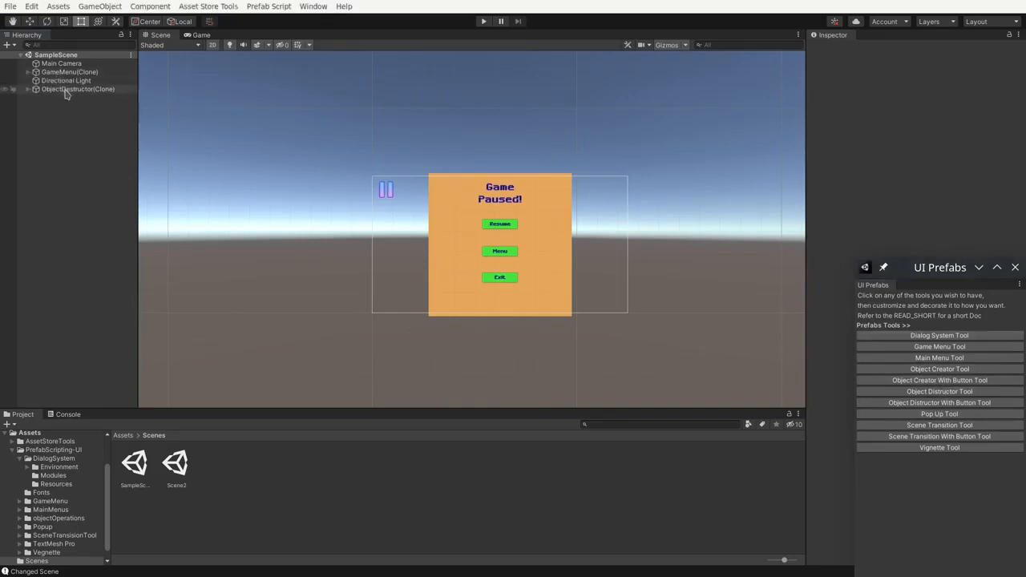
pyautogui.click(65, 89)
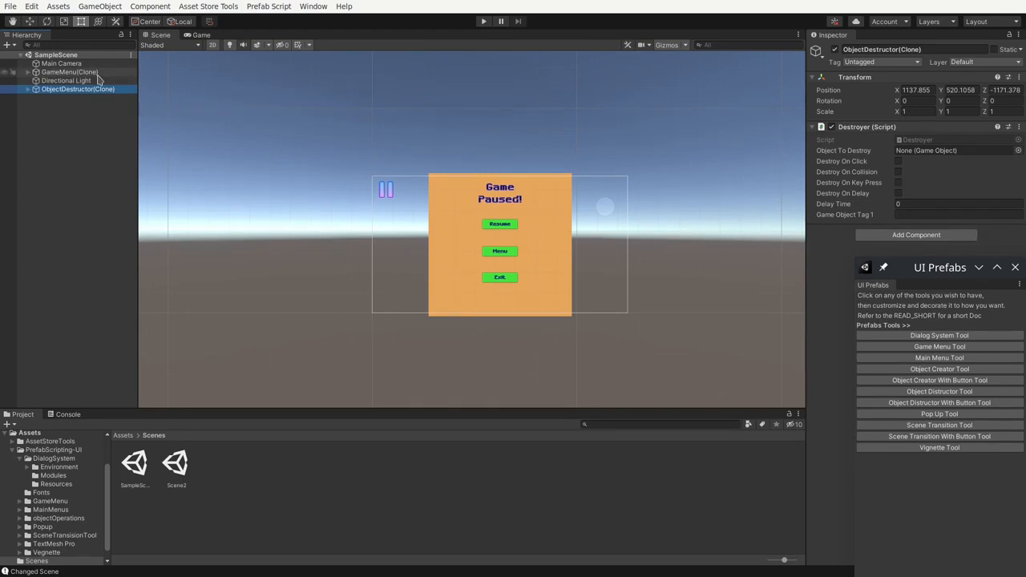
pyautogui.moveTo(97, 72)
pyautogui.mouseDown()
pyautogui.moveTo(361, 132)
pyautogui.moveTo(440, 186)
pyautogui.moveTo(497, 193)
pyautogui.mouseUp()
pyautogui.moveTo(722, 187)
pyautogui.mouseDown()
pyautogui.moveTo(810, 178)
pyautogui.moveTo(848, 154)
pyautogui.moveTo(906, 154)
pyautogui.mouseUp()
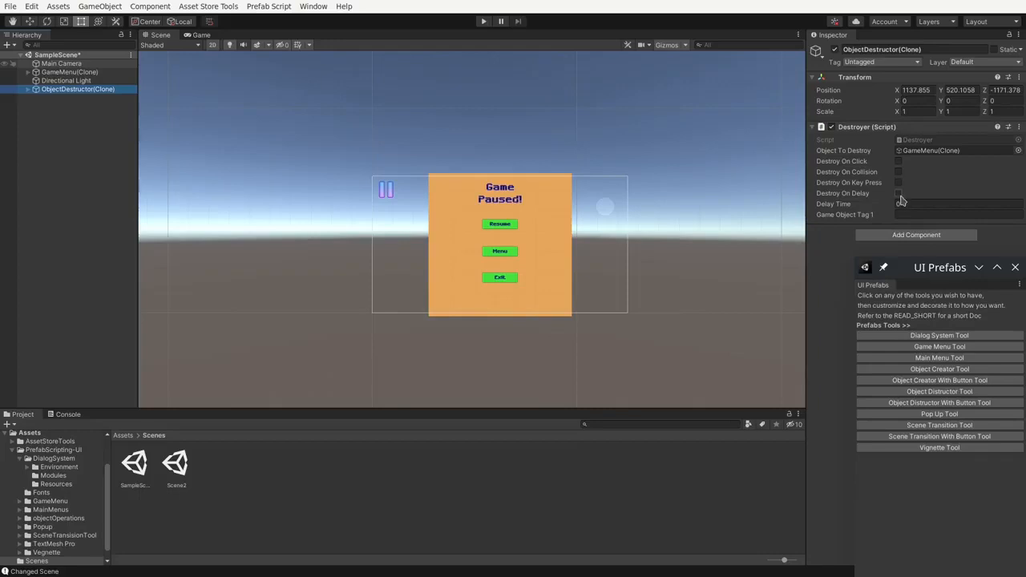
# Enable Destroy On Delay on the object destructor with a Delay Time of 3, and test it in play mode
pyautogui.click(899, 194)
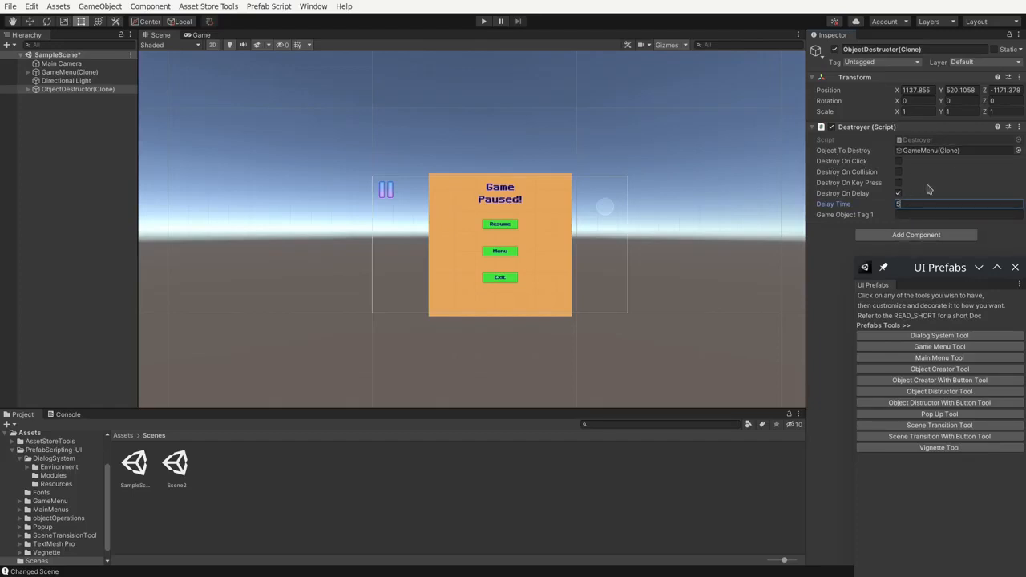
pyautogui.click(900, 213)
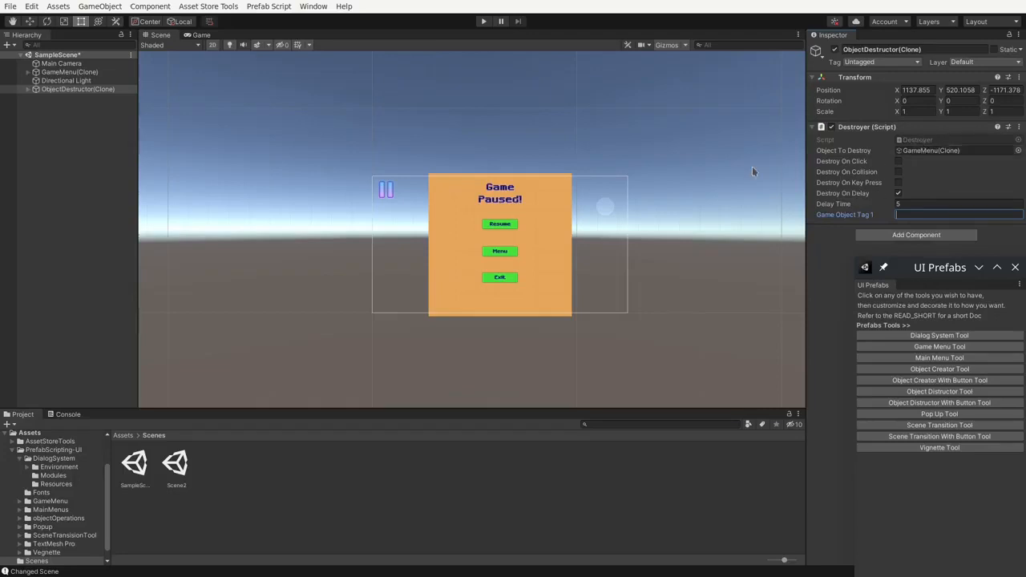
pyautogui.click(919, 204)
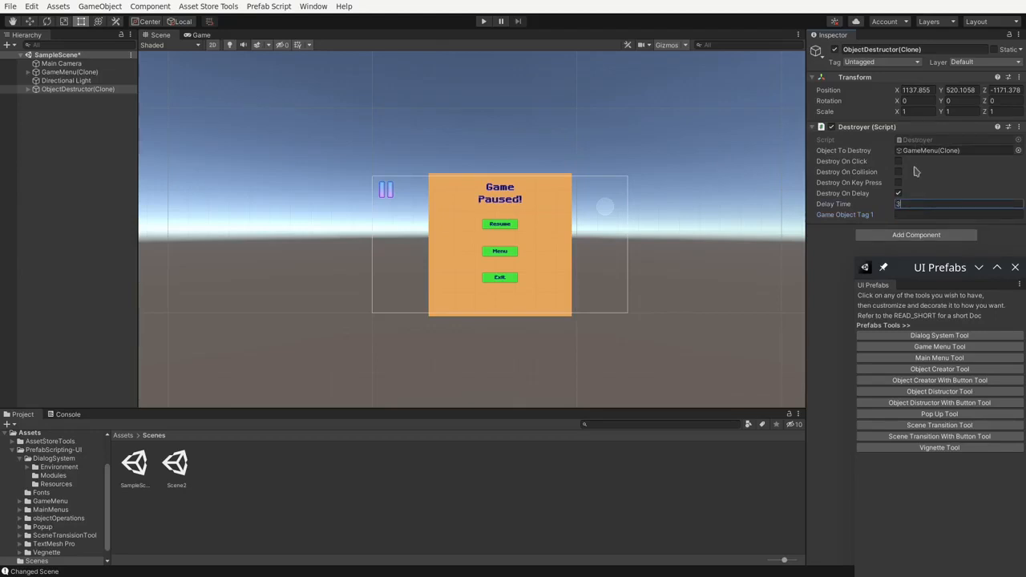
pyautogui.click(485, 21)
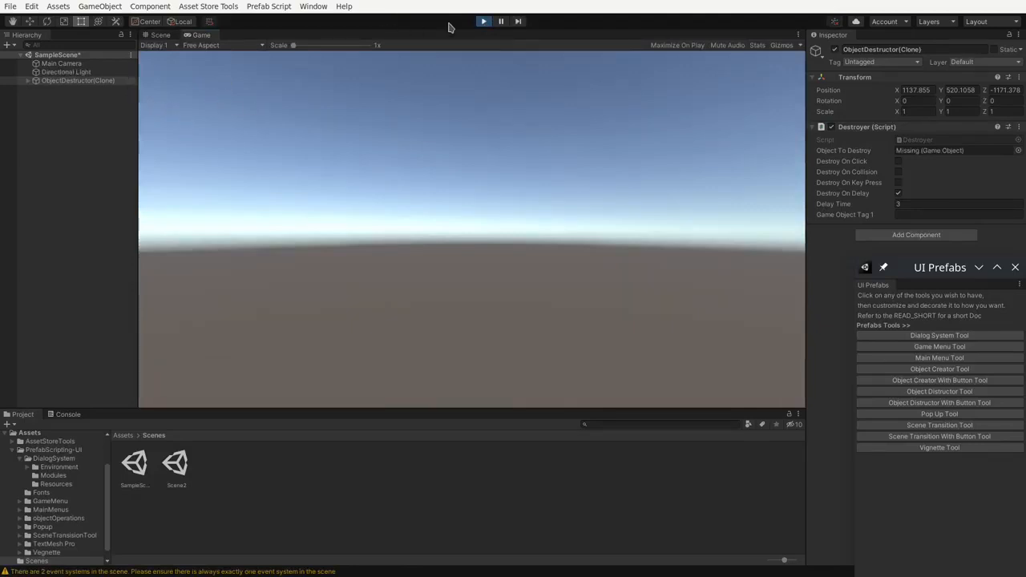
pyautogui.click(485, 22)
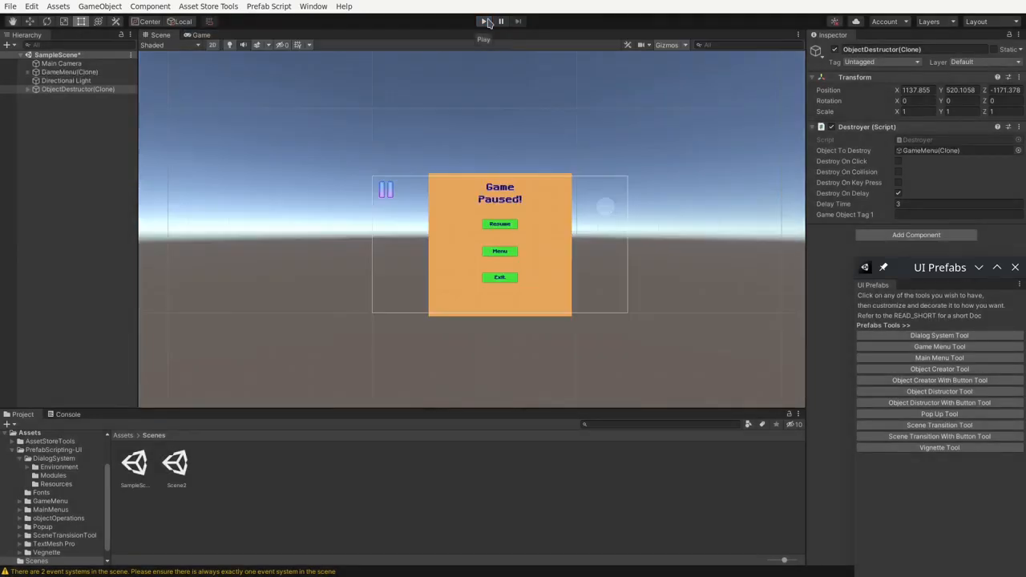